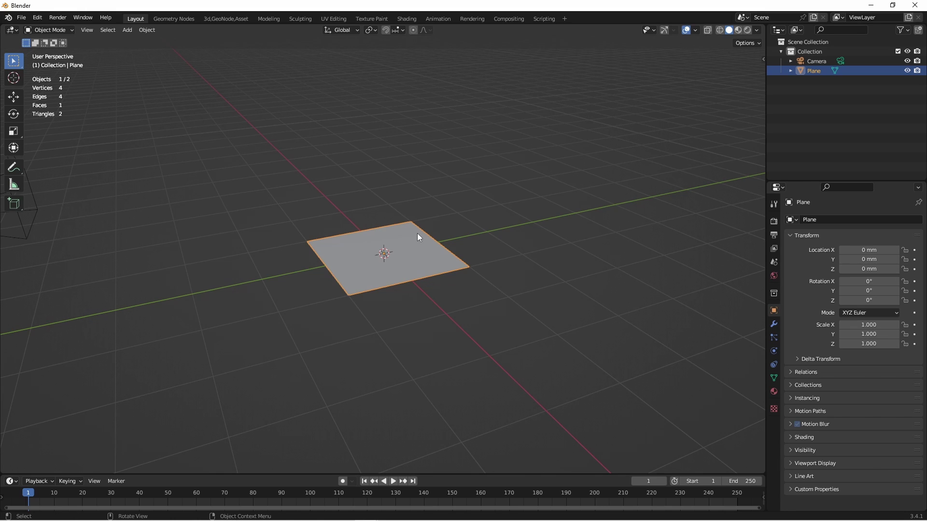
Add a text object reading 00:00:00 above the plane in top view, placed at about X -1575 mm, Y 3268 mm
key(KP_7)
shift+middle_drag(377, 175, 457, 257)
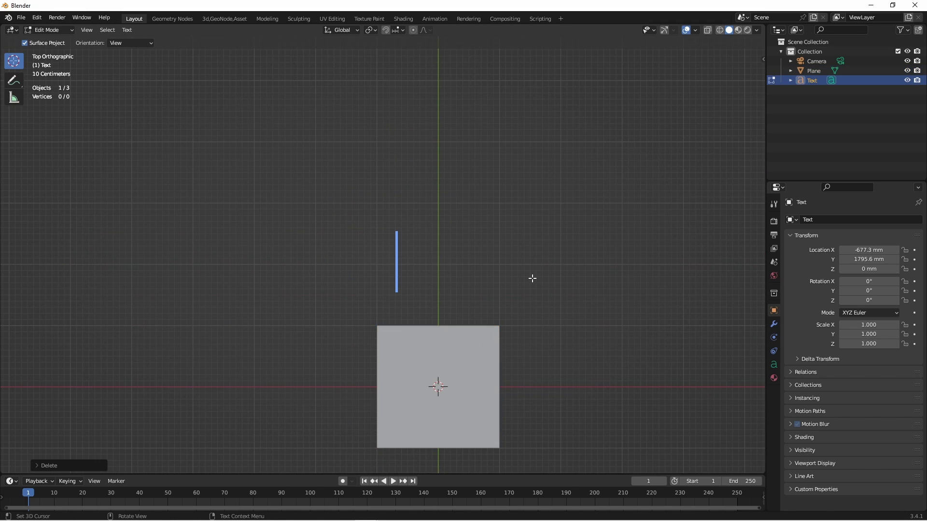
text(00)
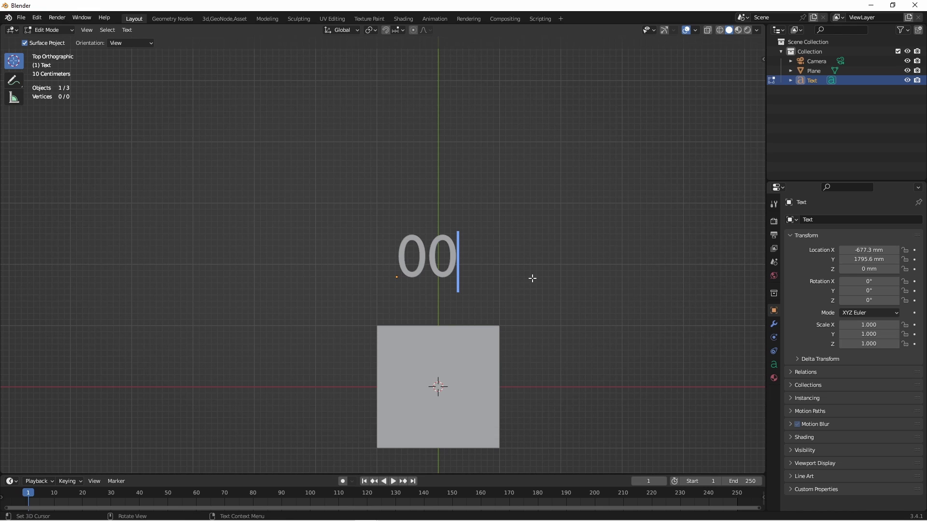
text(:00:00)
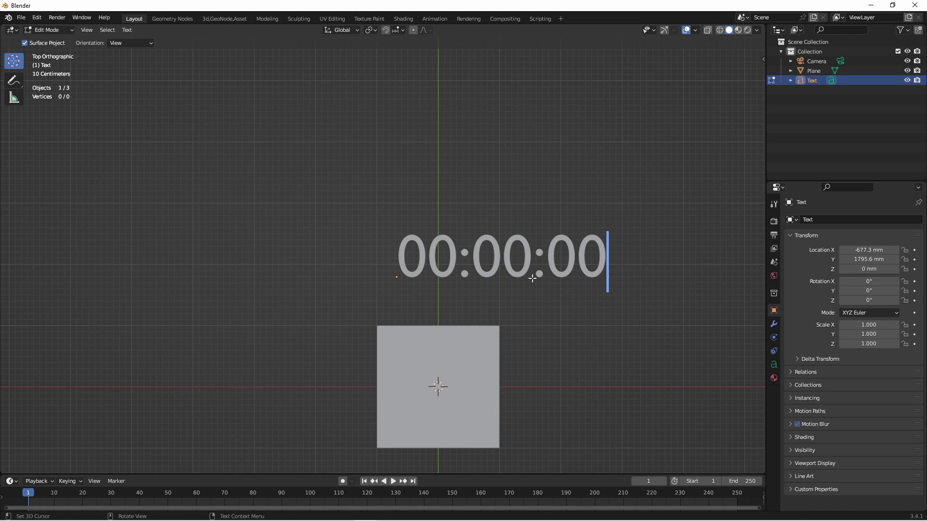
key(Tab)
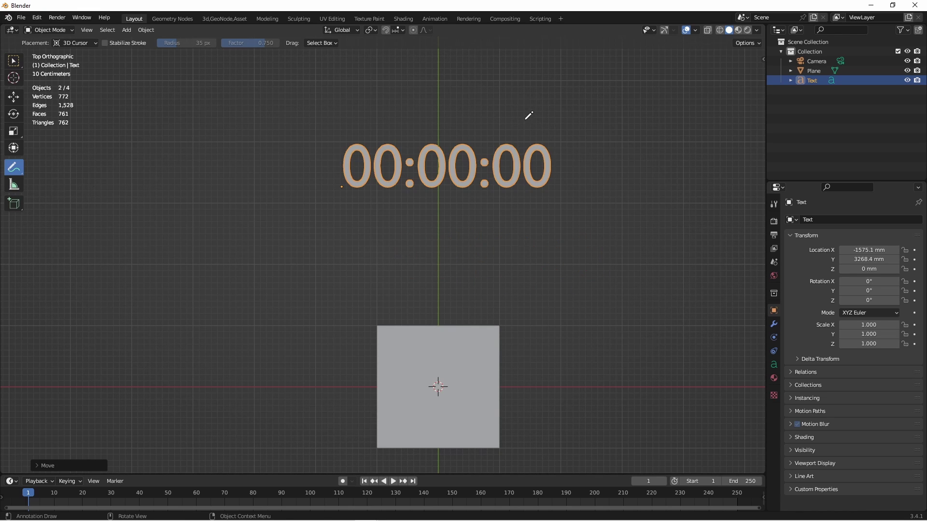
Annotate the timer text by circling the last digit pair and marking below each of the three digit pairs
mouse_move(524, 124)
mouse_down()
mouse_move(504, 133)
mouse_move(522, 207)
mouse_move(575, 140)
mouse_move(515, 132)
mouse_up()
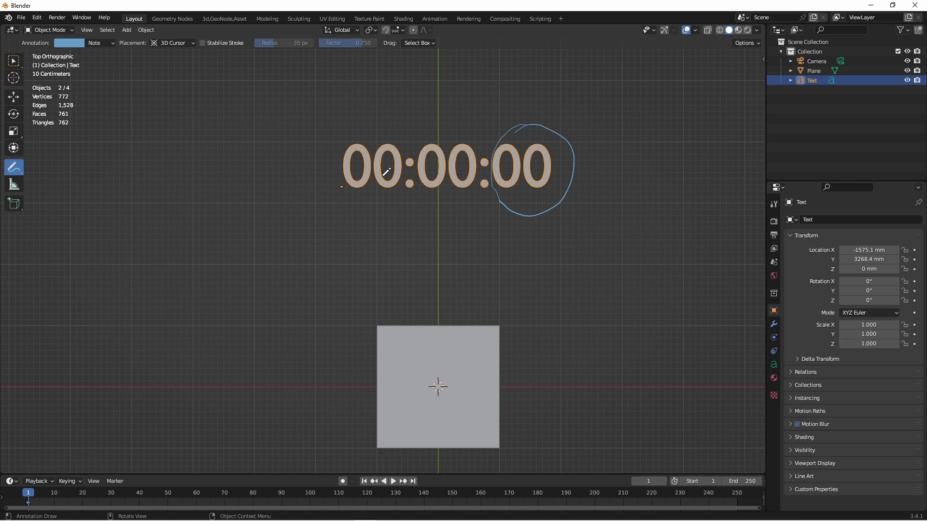
drag(400, 197, 352, 198)
mouse_move(424, 199)
mouse_down()
mouse_move(469, 199)
mouse_move(427, 198)
mouse_up()
mouse_move(520, 198)
mouse_down()
mouse_move(542, 199)
mouse_move(509, 199)
mouse_up()
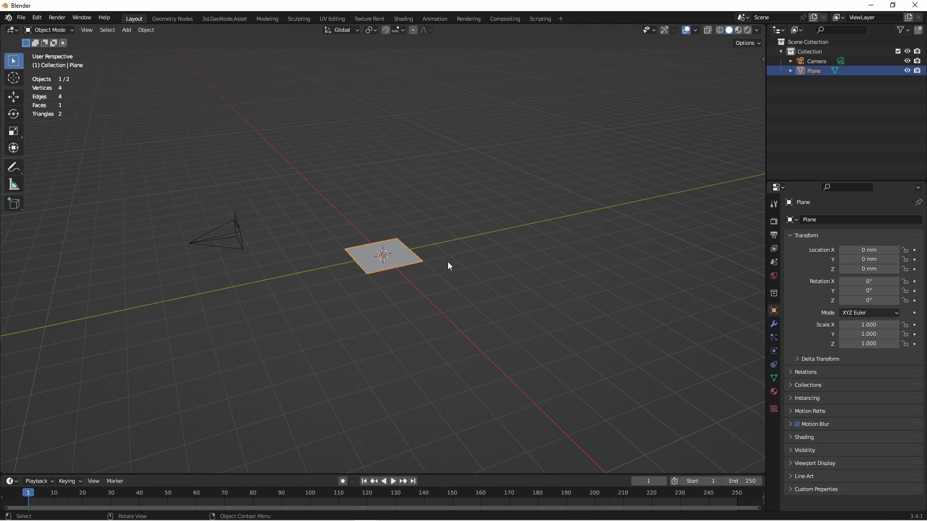
Create a new geometry node tree on the plane in the Geometry Nodes workspace
click(162, 19)
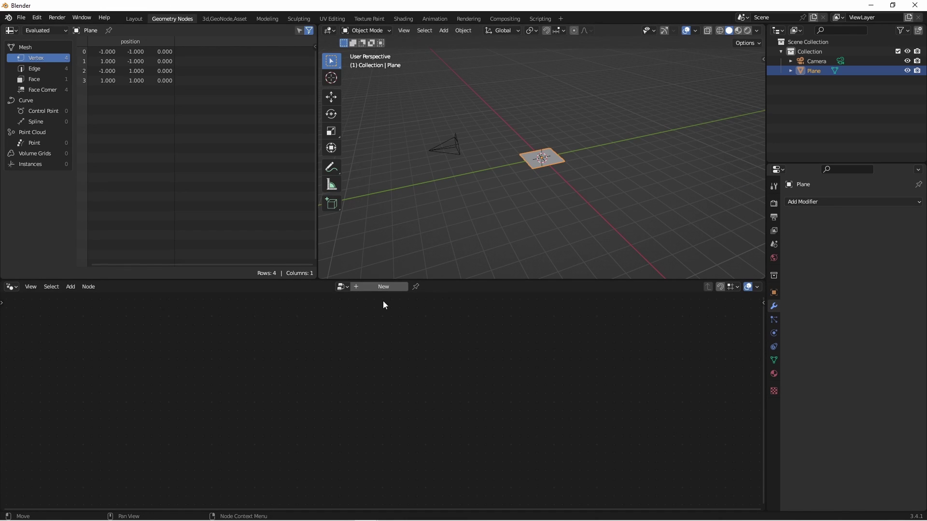
click(378, 286)
shift+middle_drag(446, 459, 460, 432)
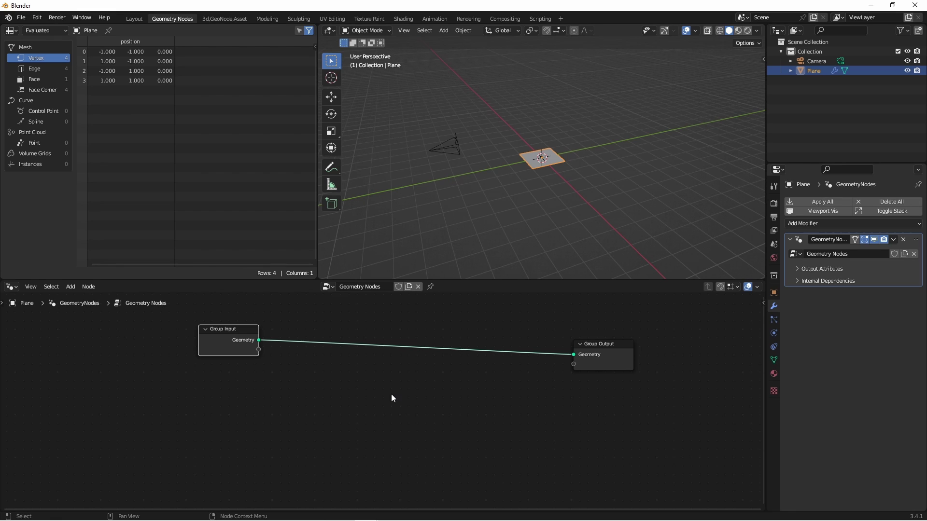
Add a Scene Time node below the Group Input node
key(shift+a)
mouse_move(317, 317)
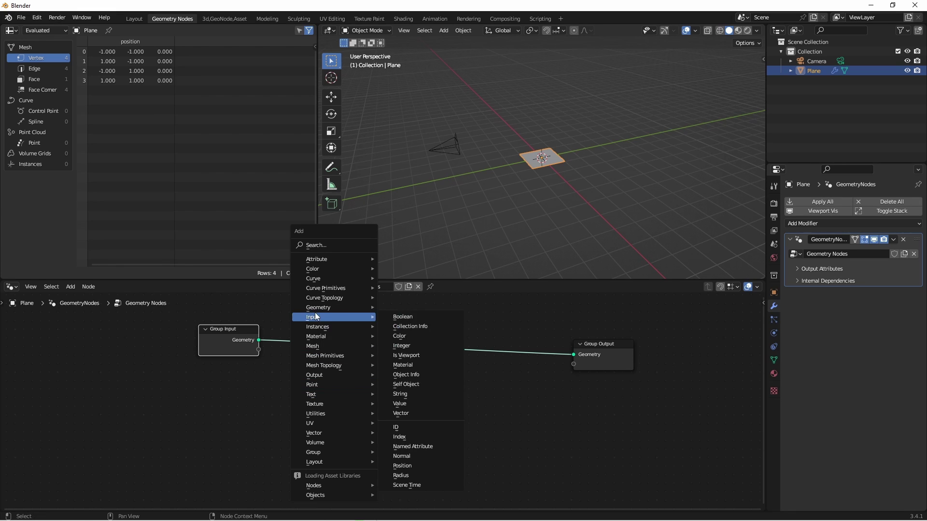
click(425, 485)
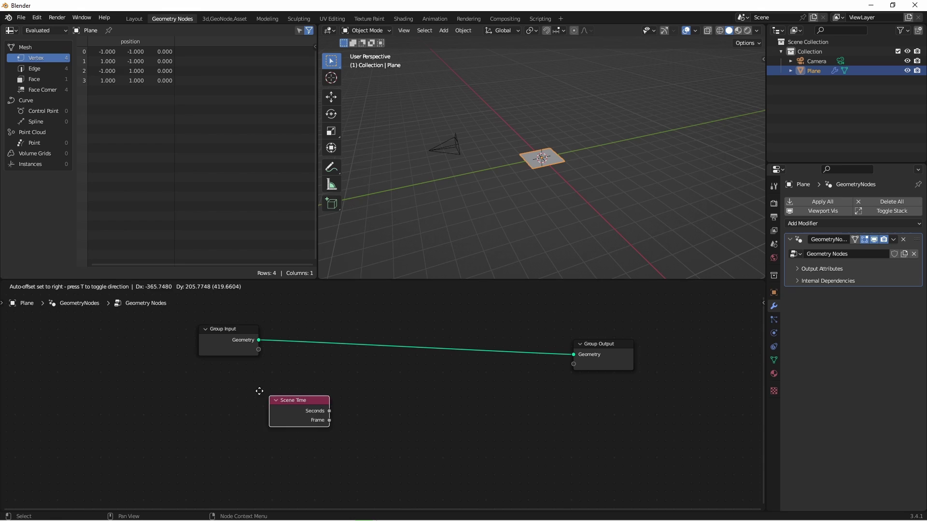
click(192, 383)
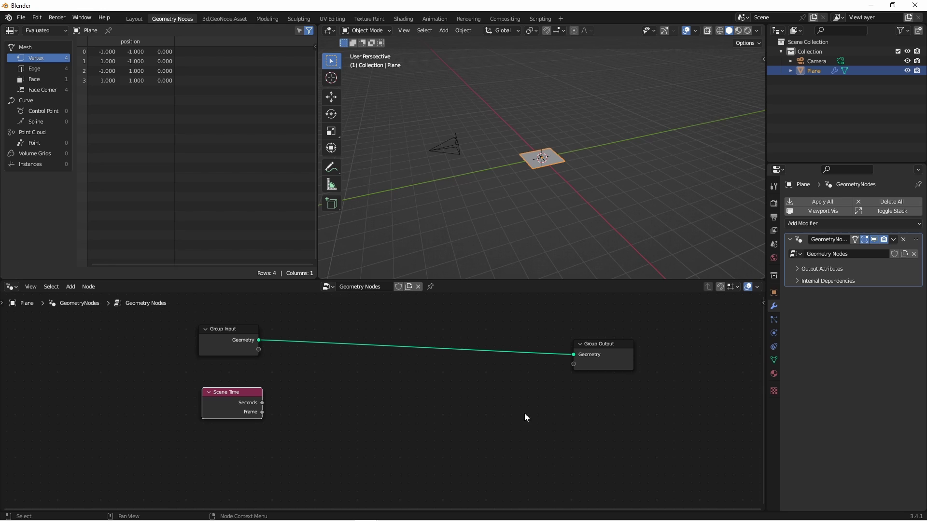
Add a Value to String node fed by the Seconds output of Scene Time and place it beside that node
key(shift+a)
drag(261, 402, 361, 379)
text(value to)
key(Return)
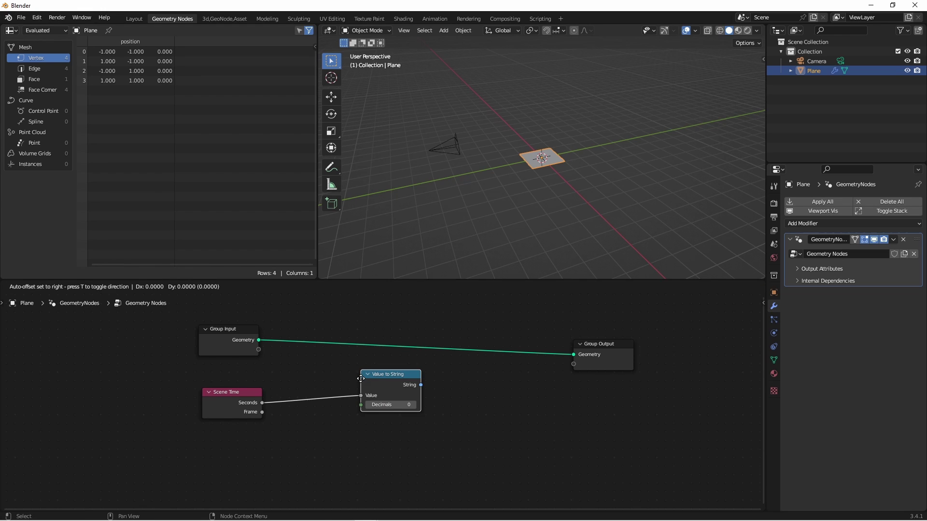
click(306, 385)
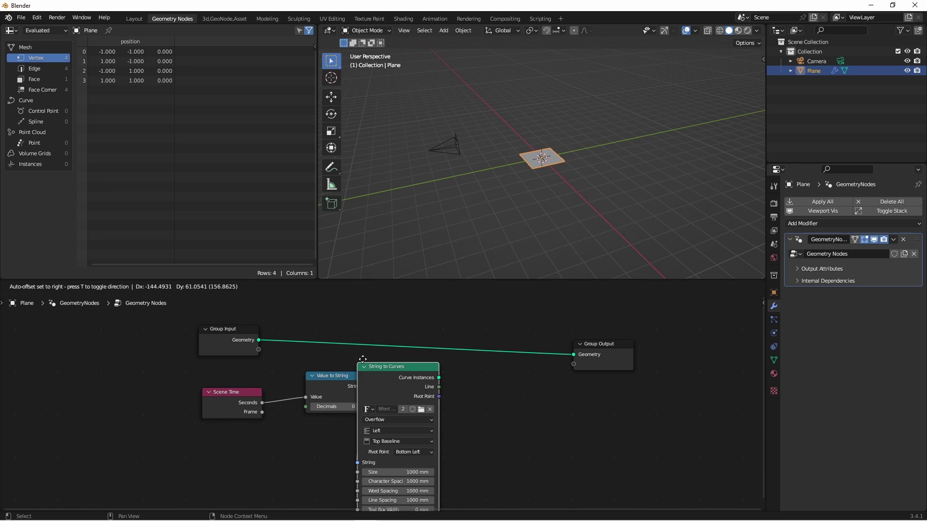
Feed the string into a String to Curves node and link its Curve Instances to the Group Output geometry
click(406, 331)
drag(486, 333, 578, 352)
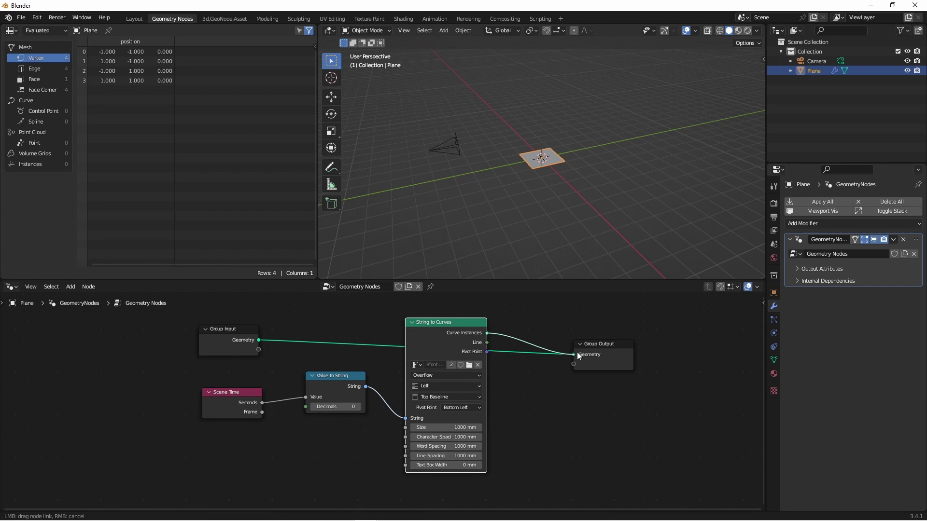
Play the animation in top view to preview the seconds counter, and stop it after a few seconds
key(KP_7)
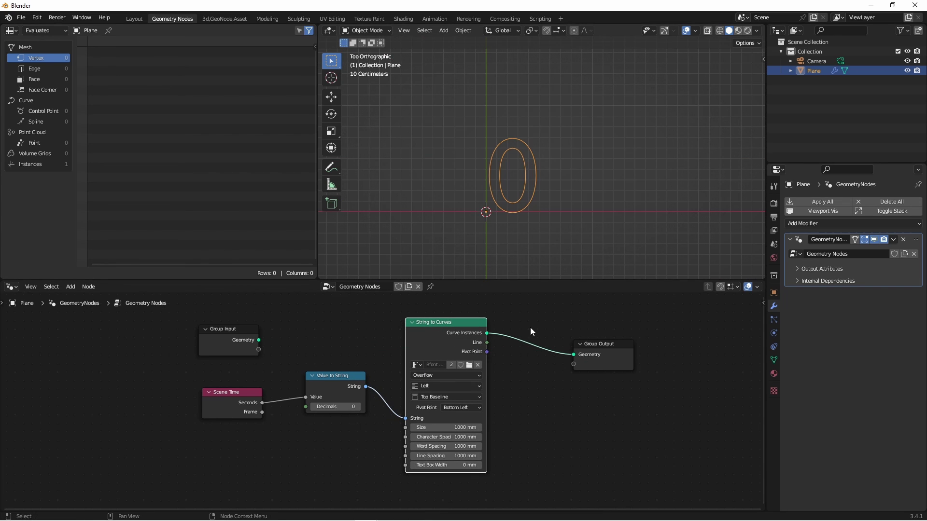
key(space)
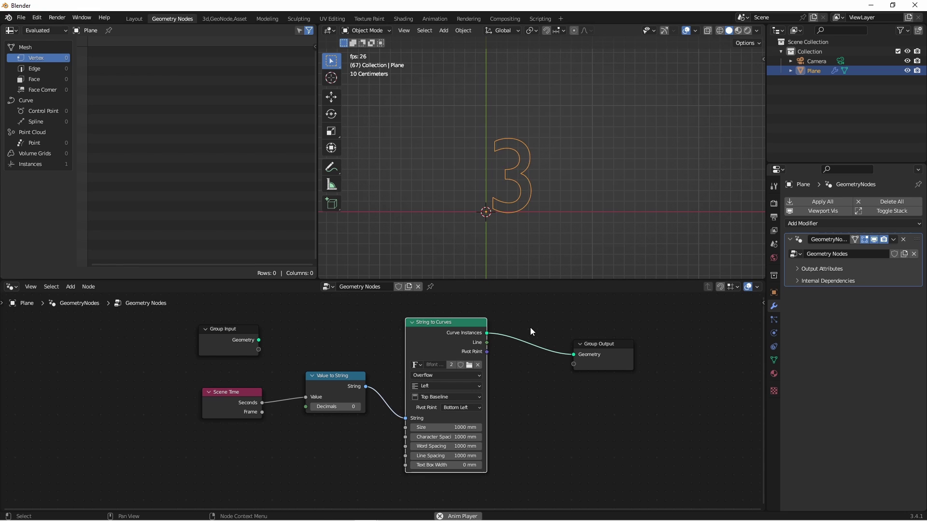
key(space)
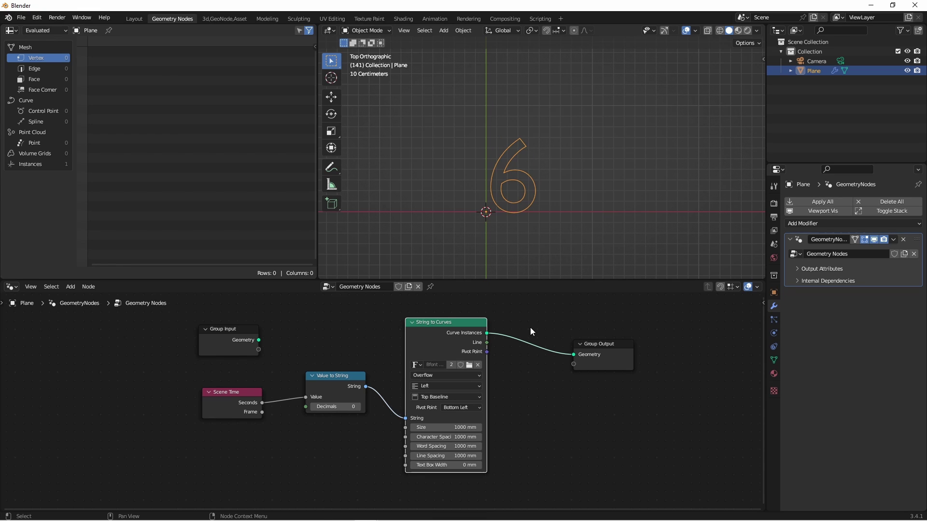
Set the Value to String decimals to 2 and replay the animation from the first frame
click(359, 407)
click(359, 407)
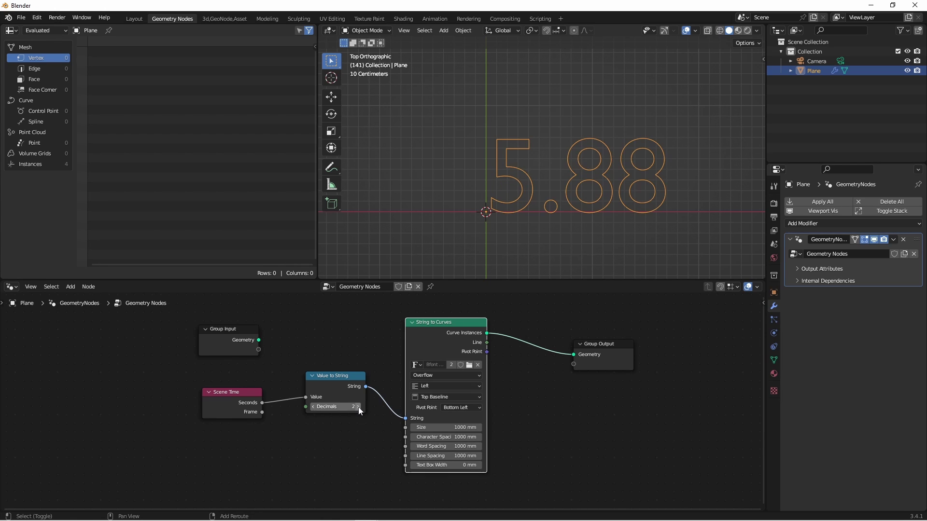
key(shift+Left)
key(space)
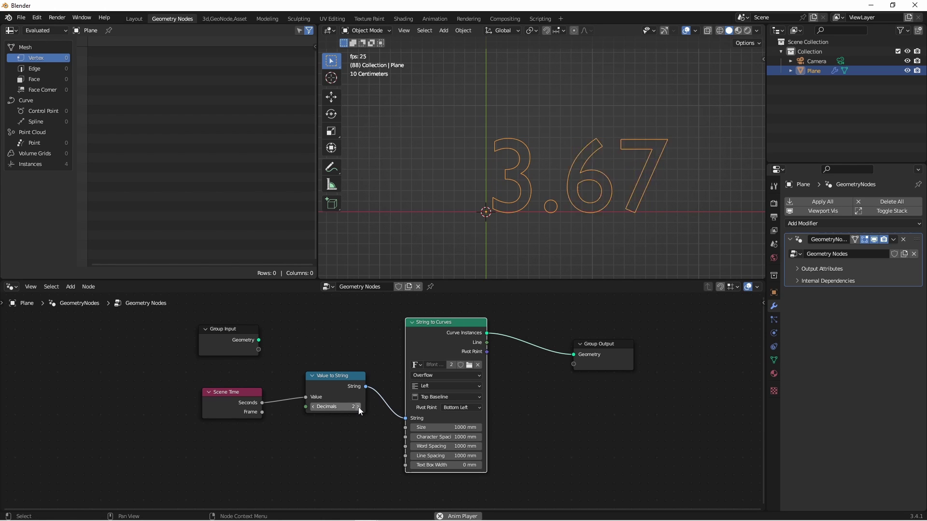
key(space)
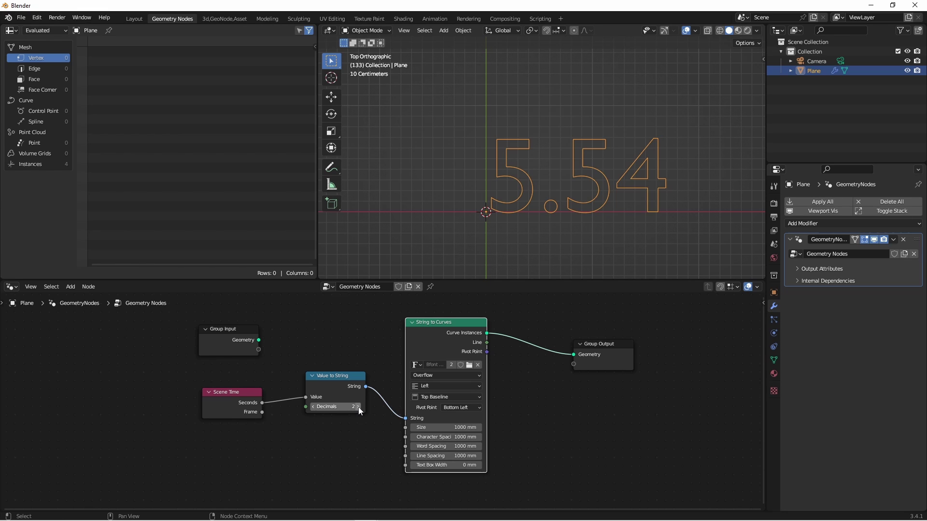
Insert a Math node set to Floor between Scene Time and Value to String, and return to the first frame
drag(234, 401, 155, 398)
key(shift+a)
mouse_move(229, 439)
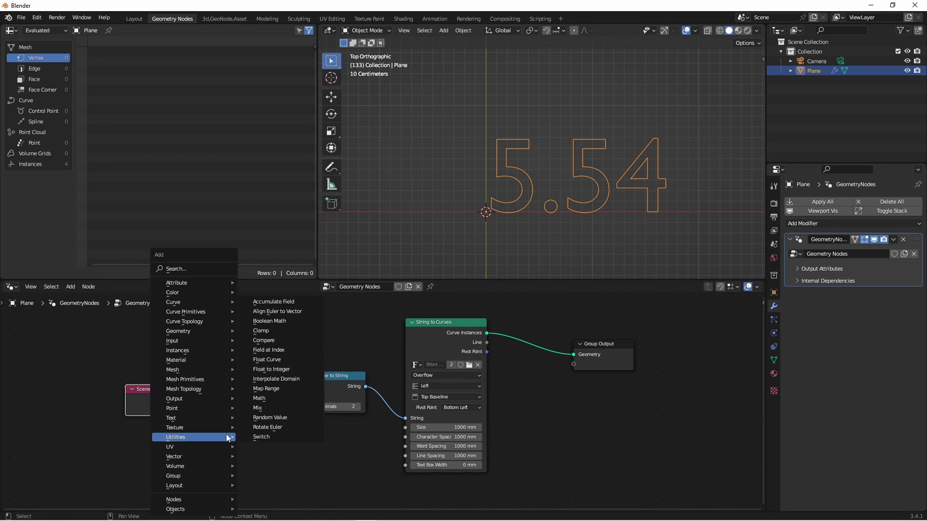
click(259, 398)
click(262, 401)
click(262, 401)
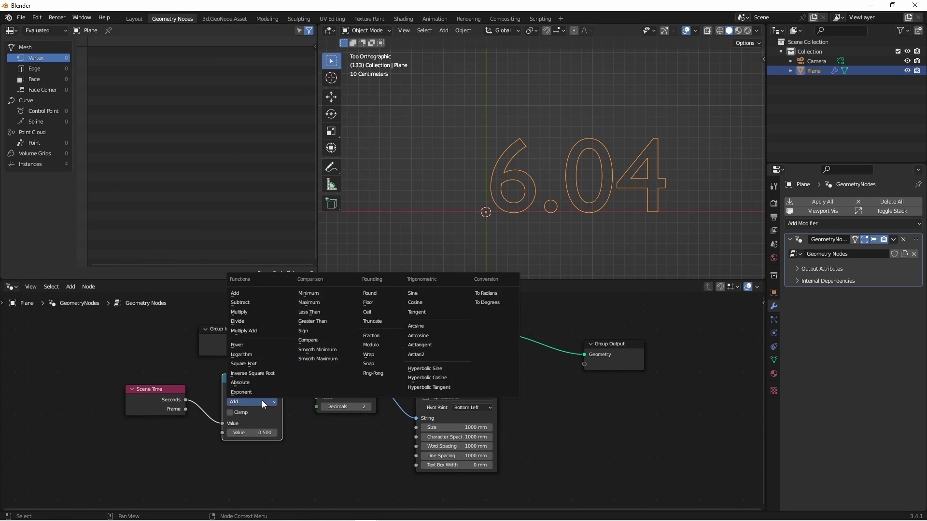
click(378, 302)
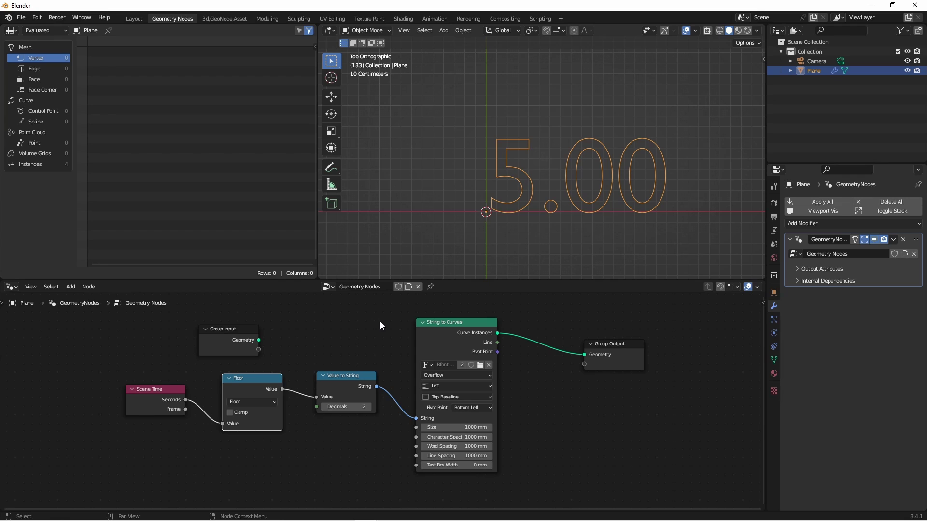
key(shift+Left)
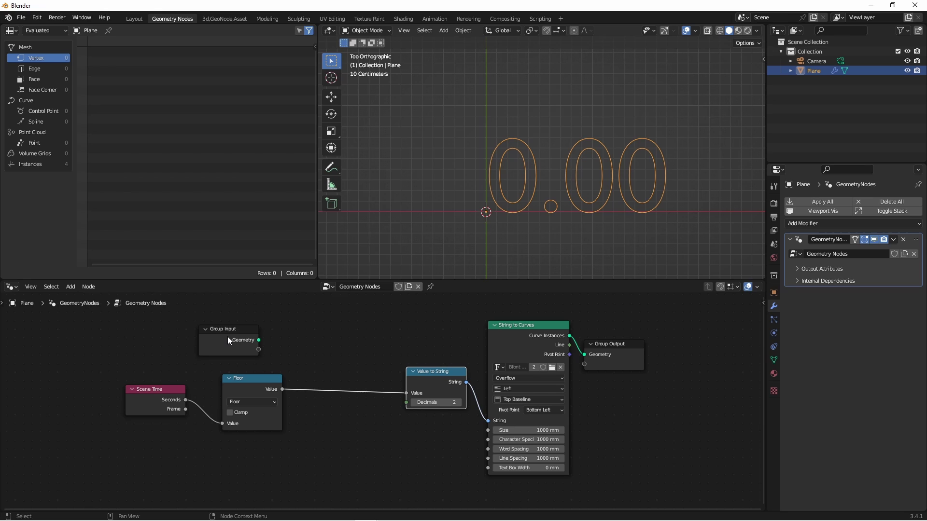
Duplicate the Floor node, set the copy to Subtract, and connect a new Group Input socket to its first value
drag(228, 338, 256, 321)
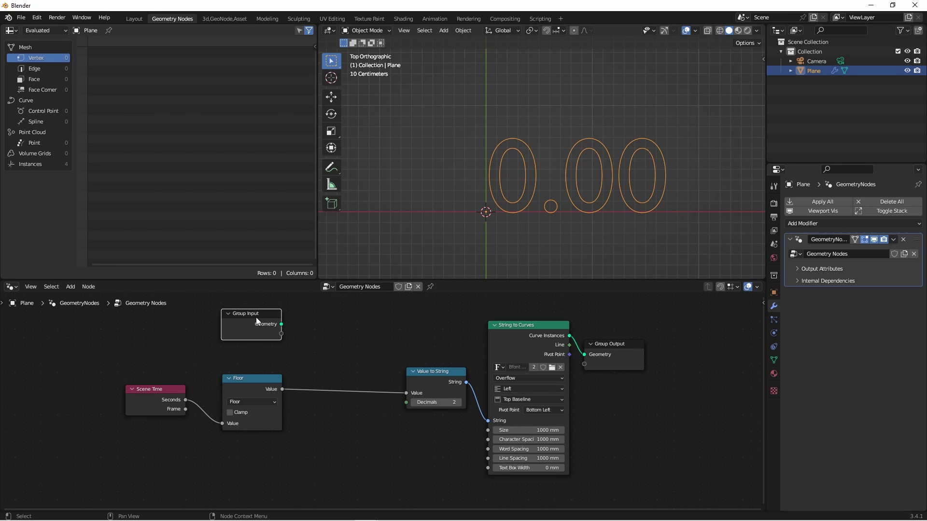
key(shift+d)
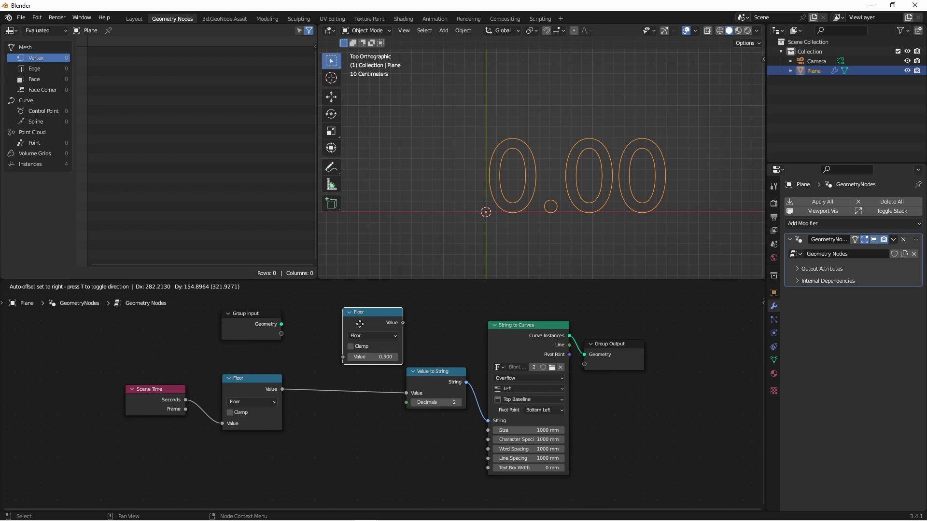
click(338, 327)
click(346, 345)
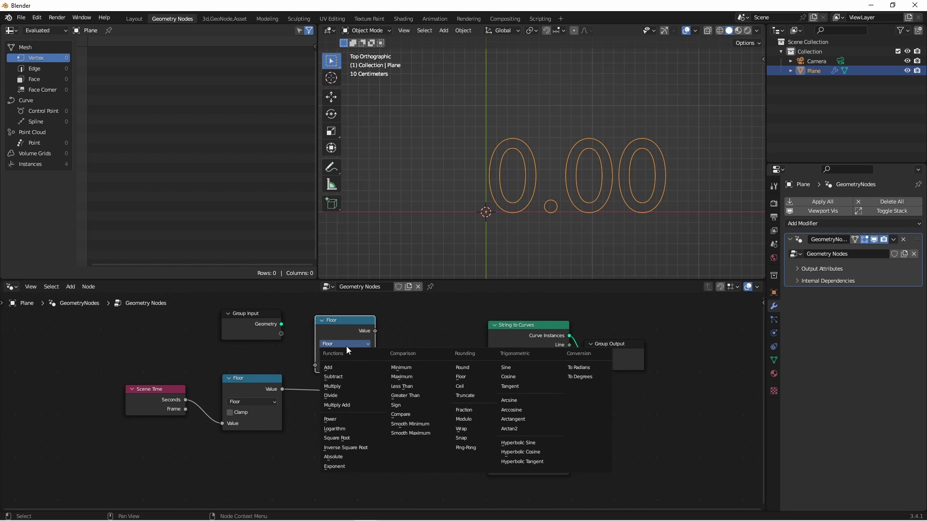
click(333, 377)
drag(281, 334, 314, 366)
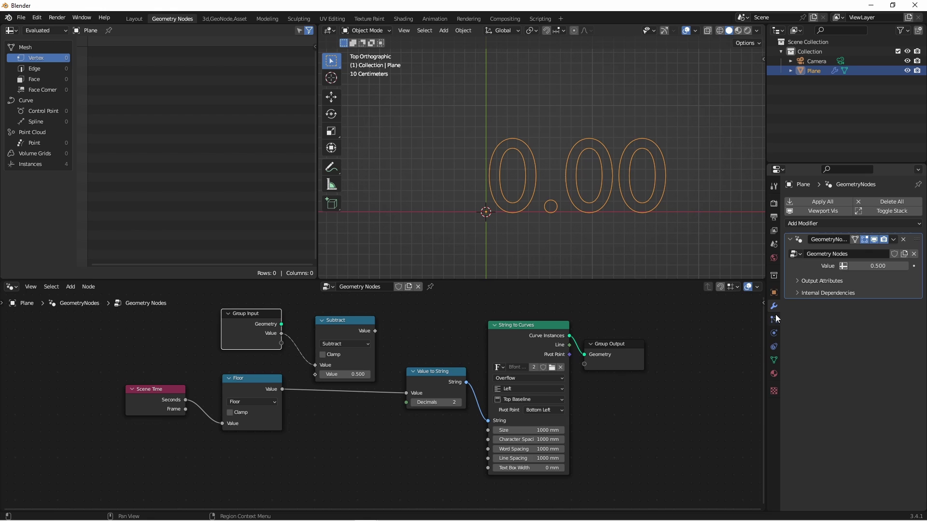
Change the type of the node group's Value input to Integer
key(n)
click(760, 370)
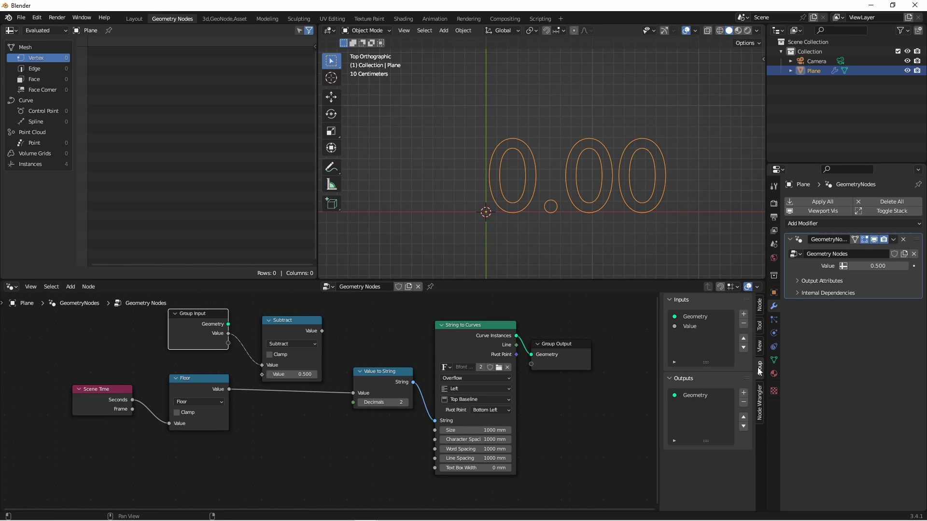
click(697, 326)
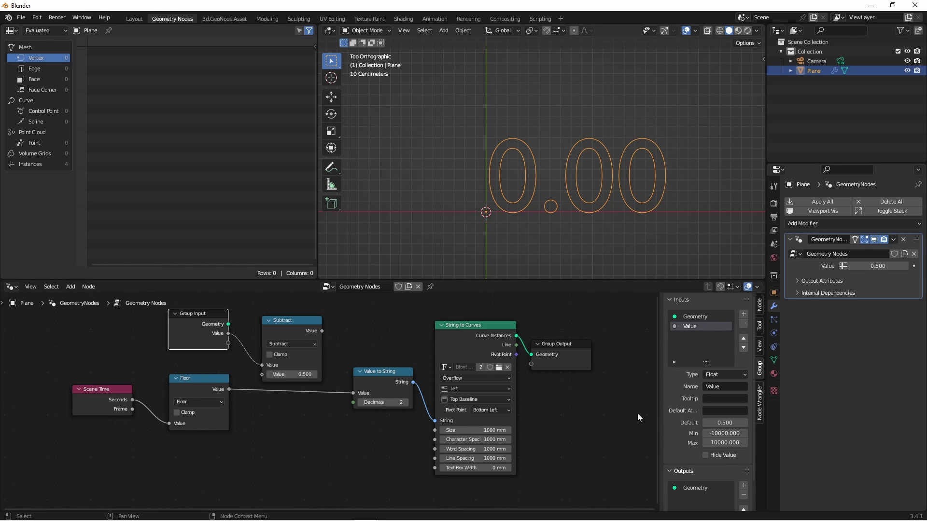
scroll(637, 413, down, 1)
scroll(680, 424, down, 1)
click(726, 355)
click(725, 344)
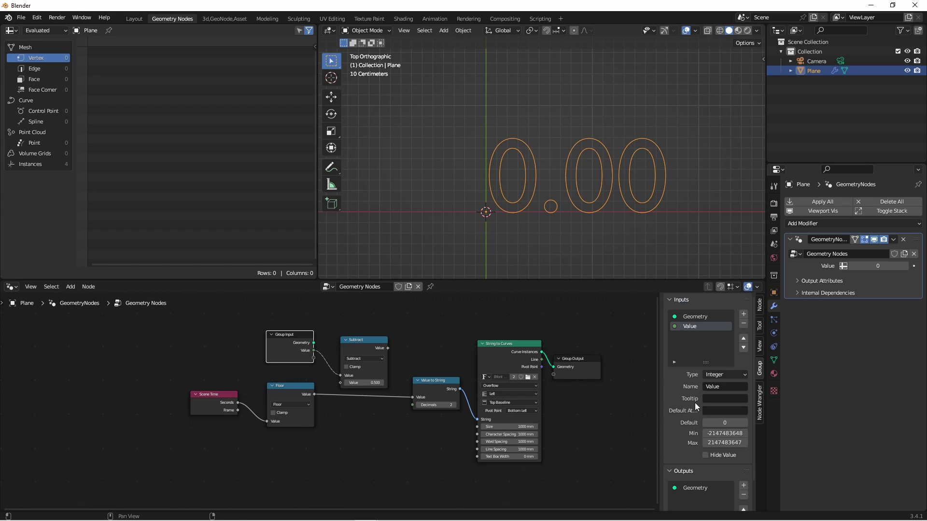
Link the Floor output to Subtract's second value and the Subtract output to the Value to String node
scroll(694, 403, up, 1)
drag(314, 394, 343, 384)
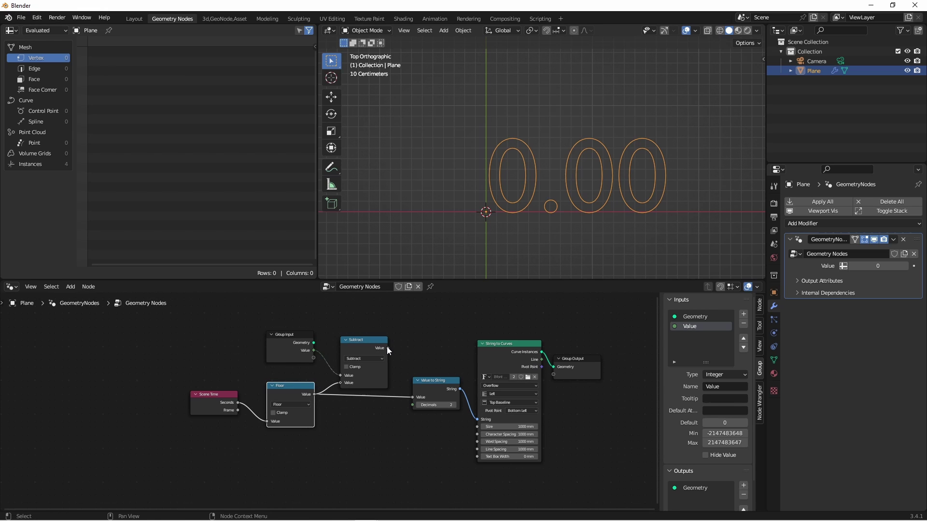
drag(387, 348, 386, 360)
drag(401, 393, 412, 397)
Set the modifier's Value input to 10 and play the animation to preview the countdown
click(865, 267)
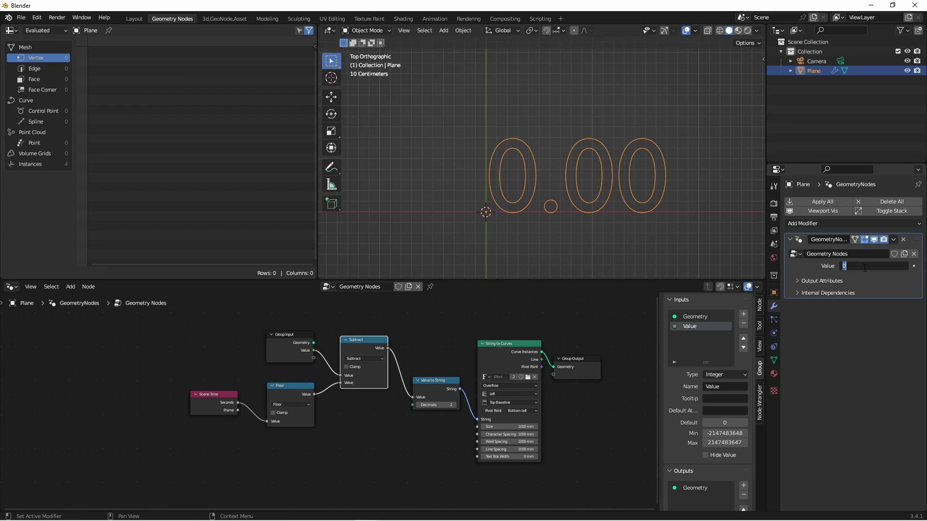
text(10)
key(Return)
shift+middle_drag(578, 174, 522, 178)
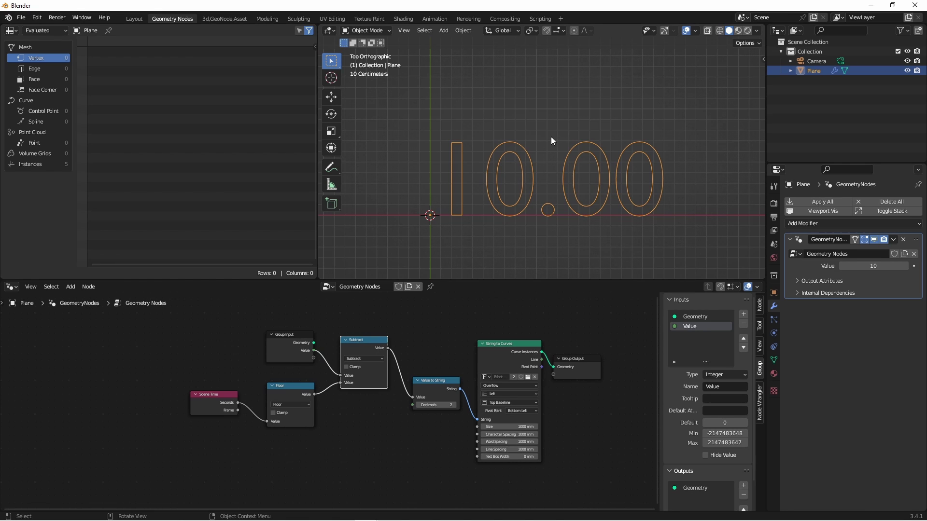
key(space)
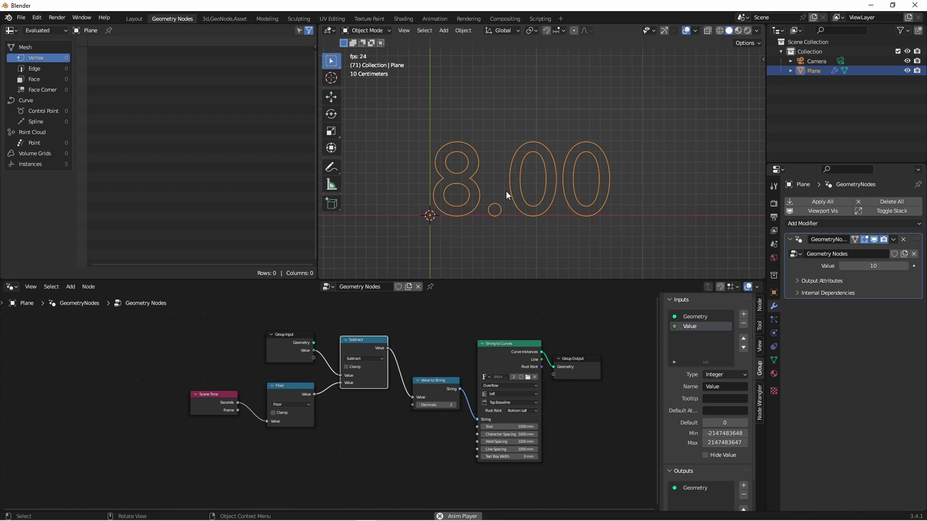
Set the modifier's Value input to 2 and play the animation to preview the countdown past its end
key(Escape)
click(871, 266)
text(2)
key(Return)
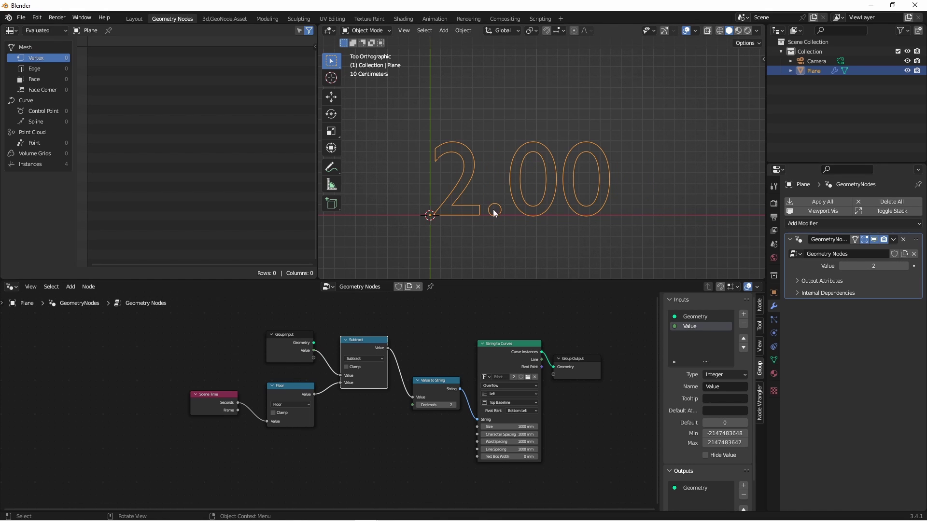
key(space)
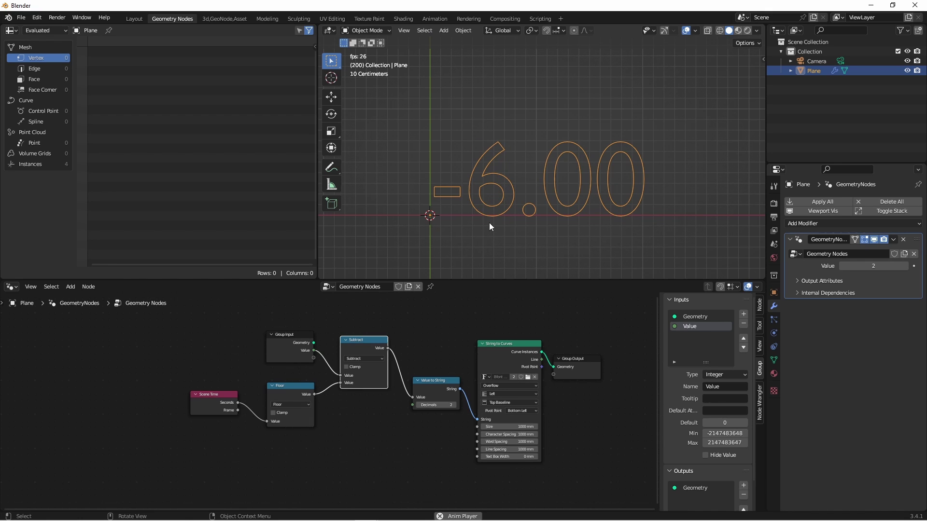
key(space)
Make room after the Subtract node and add a Less Than comparison node fed by the Subtract output
drag(464, 402, 215, 325)
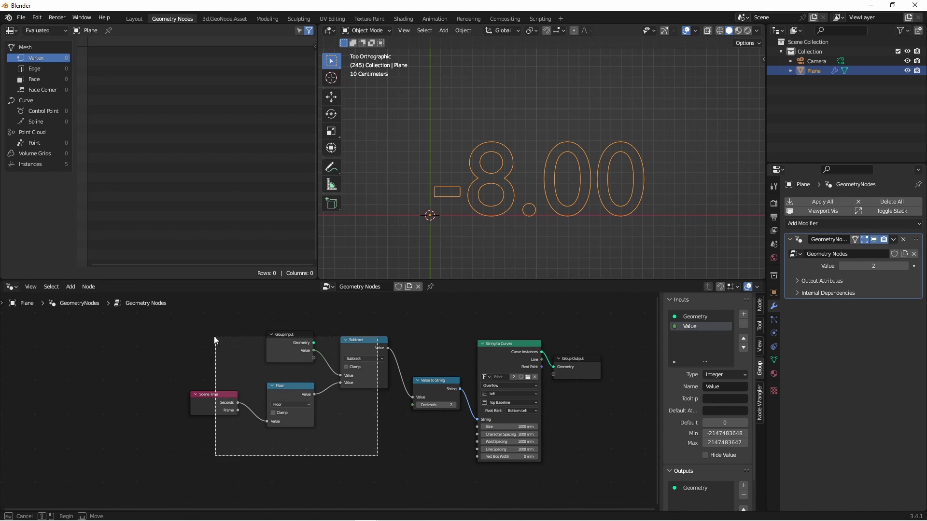
key(g)
click(258, 374)
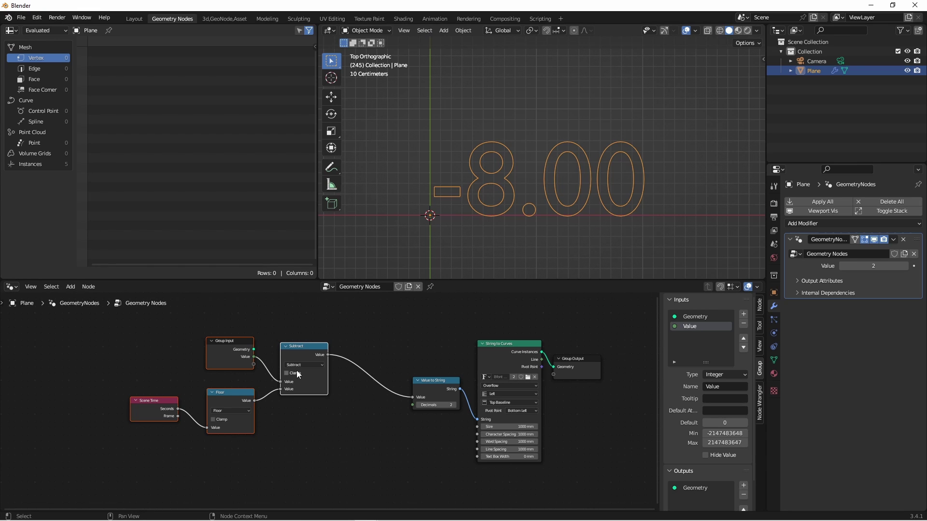
drag(297, 370, 321, 341)
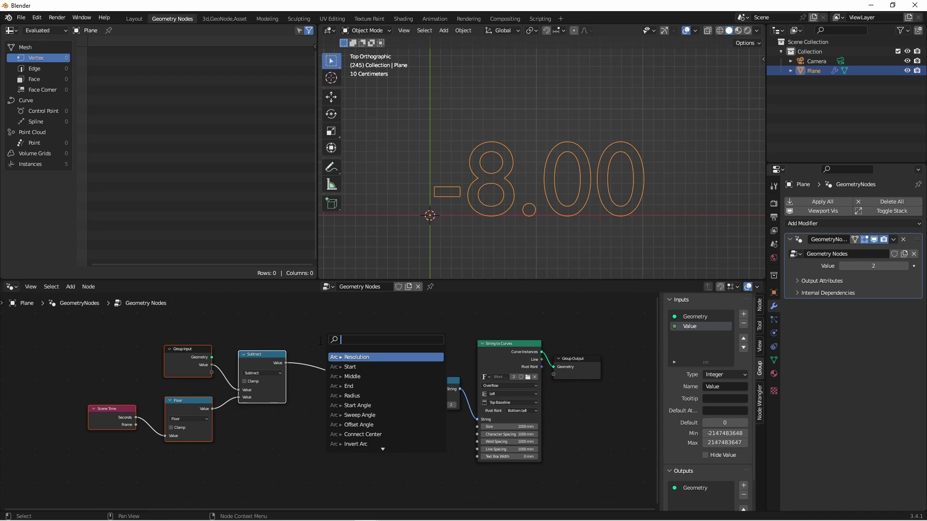
text(less)
key(Return)
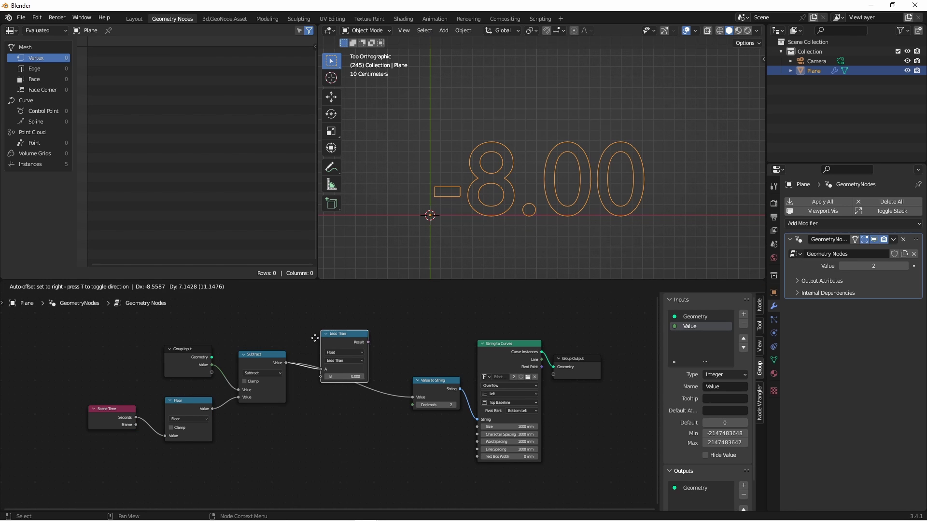
click(306, 317)
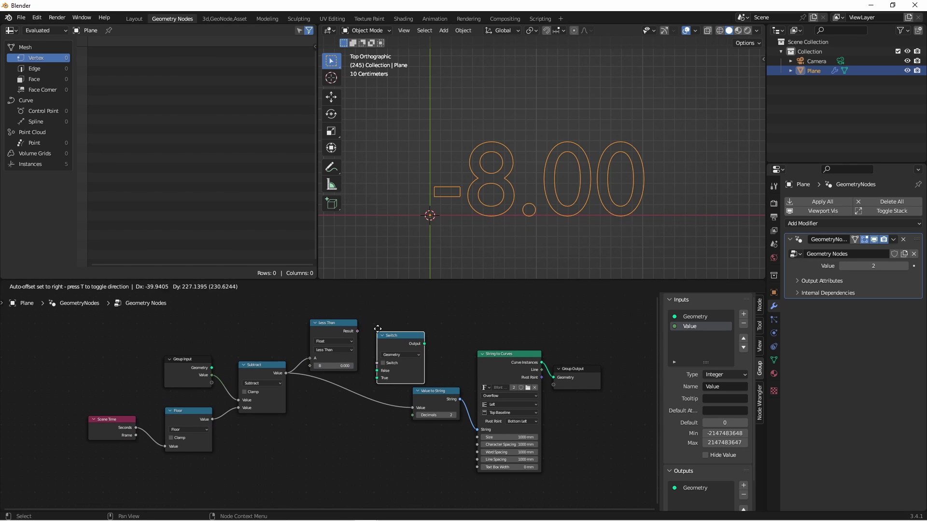
Add a Switch node of type Float, with space around it, and link the Less Than result to its Switch input
click(379, 325)
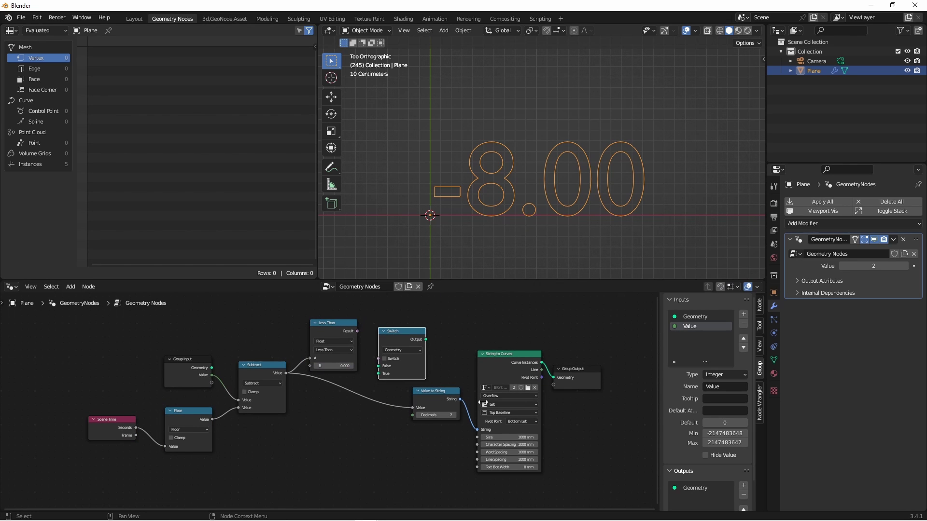
drag(599, 458, 446, 373)
key(g)
click(525, 368)
scroll(398, 354, up, 2)
click(400, 350)
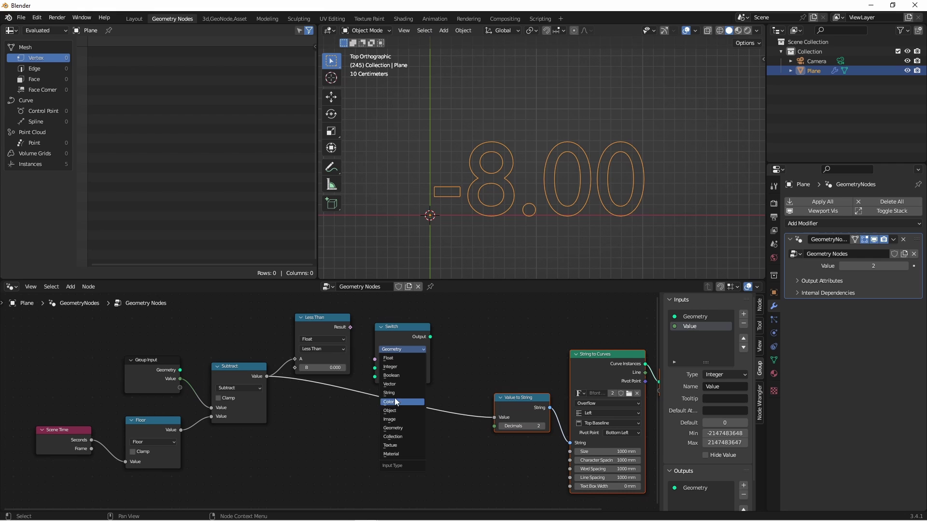
click(392, 357)
drag(350, 328, 375, 359)
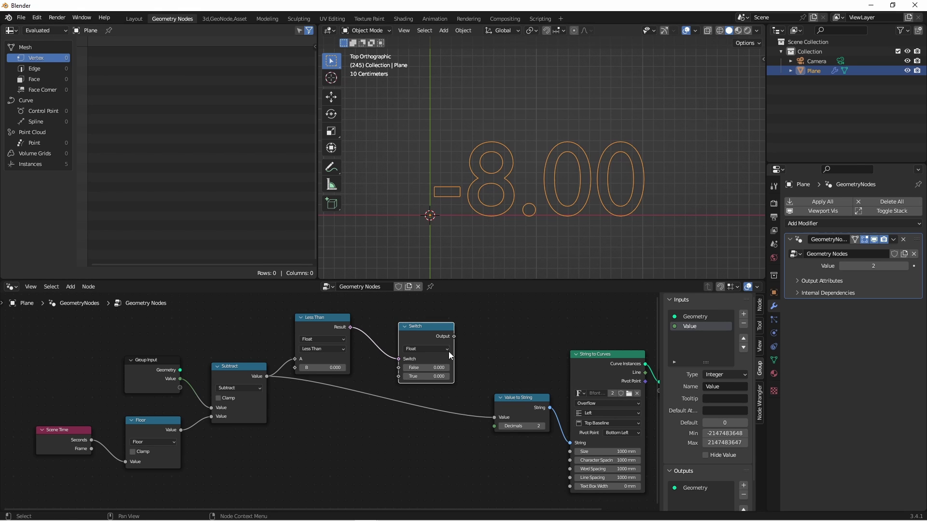
Link the Switch output to the Value to String node and the Subtract output to the Switch's False input
drag(452, 336, 496, 418)
drag(266, 376, 398, 370)
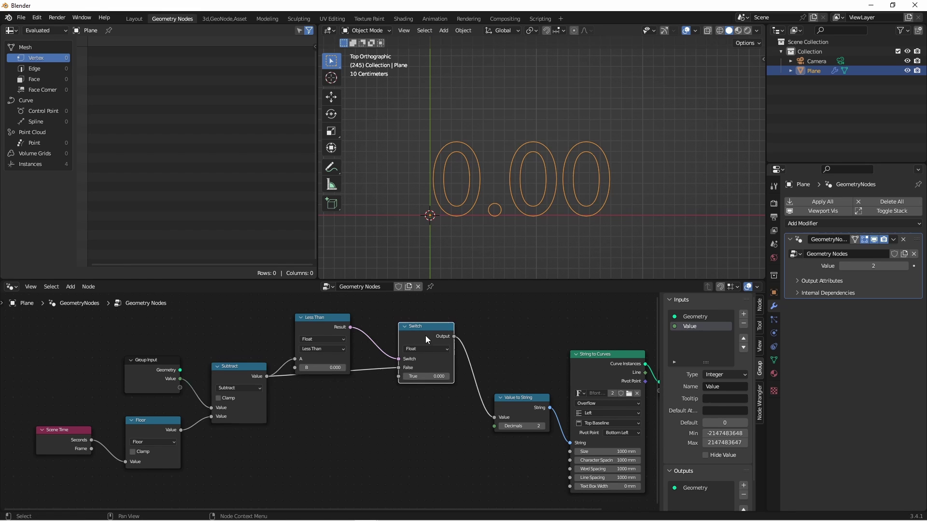
drag(425, 335, 405, 356)
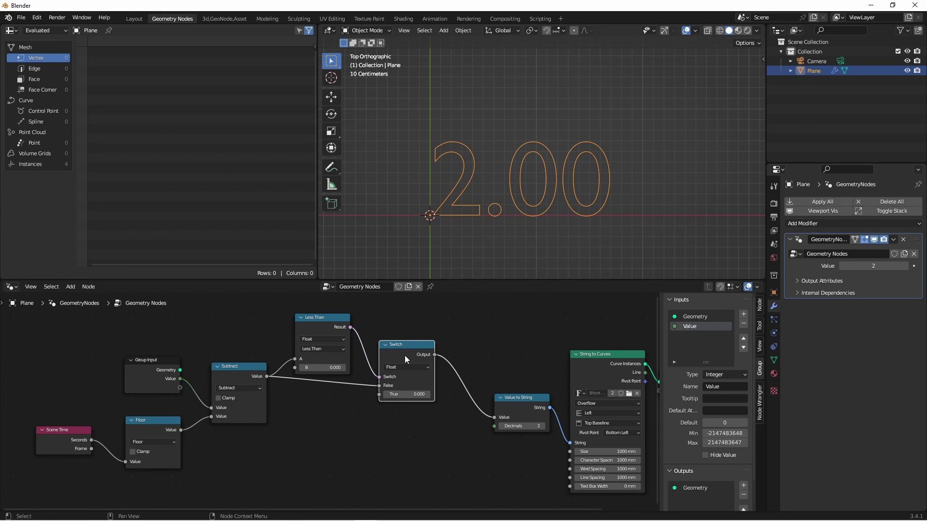
Play the animation to preview the countdown, and set the Value to String node's decimals to 0
key(space)
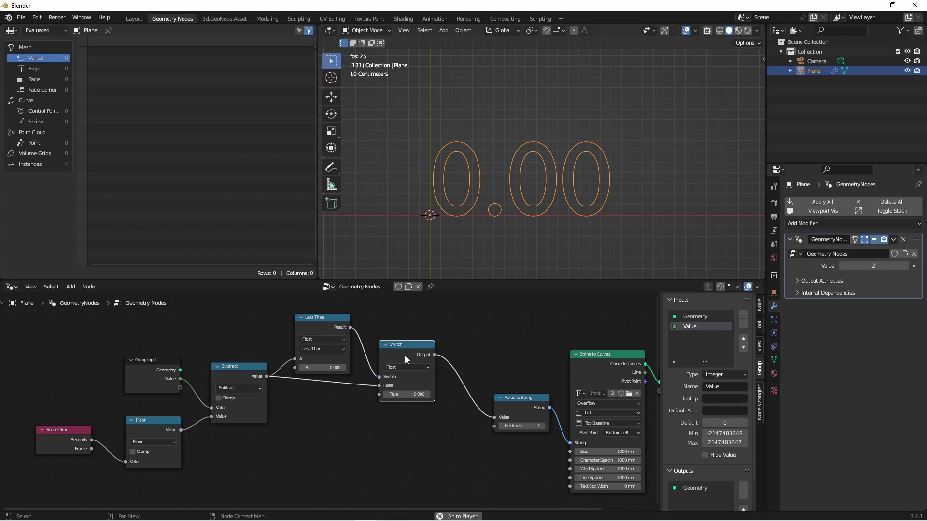
key(ctrl+z)
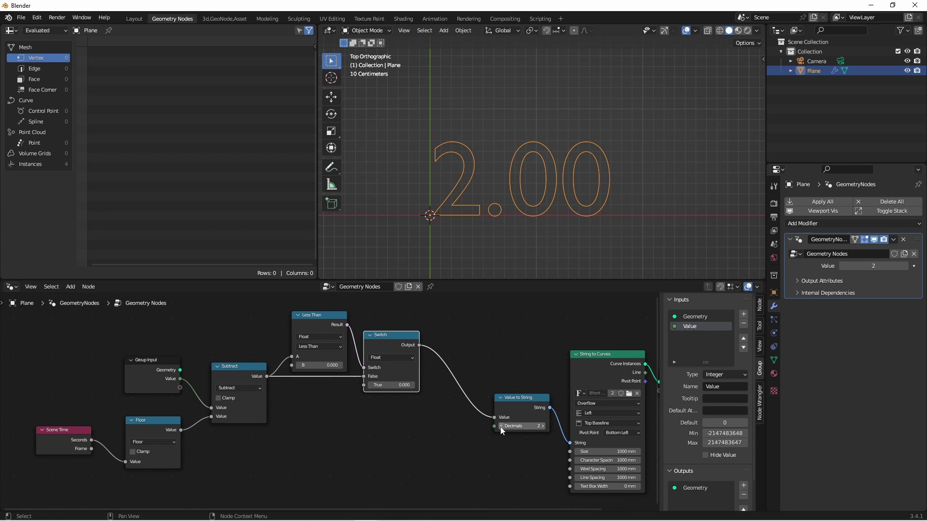
click(500, 427)
click(501, 426)
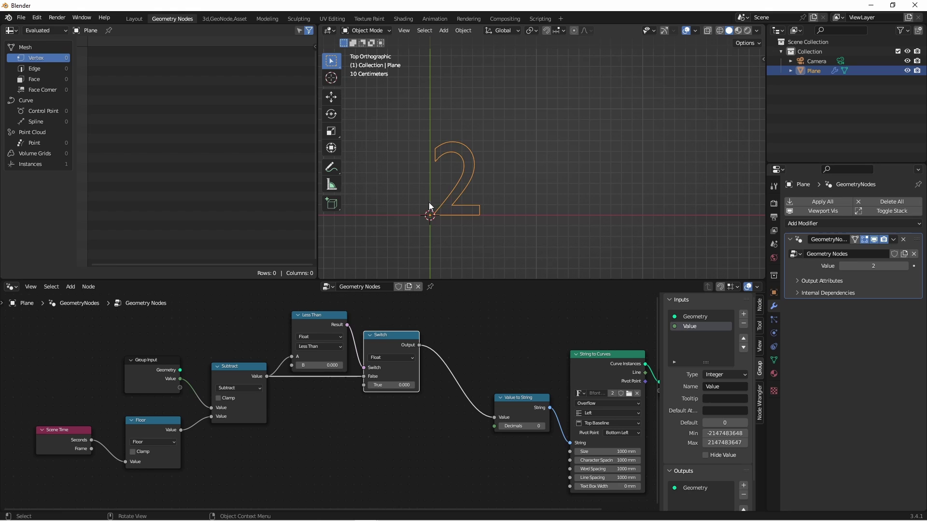
Set the modifier's Value input to 155 and play the animation to preview the whole-number countdown
shift+middle_drag(429, 207, 556, 195)
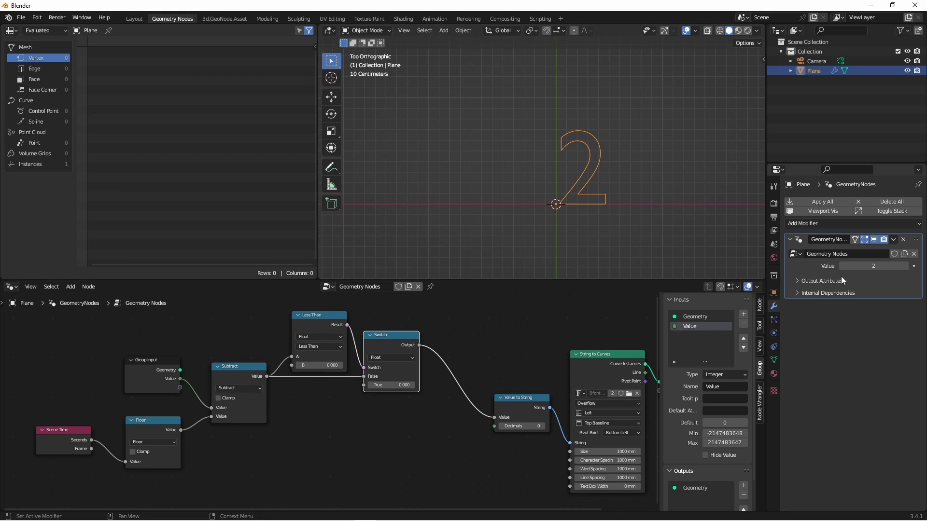
click(864, 266)
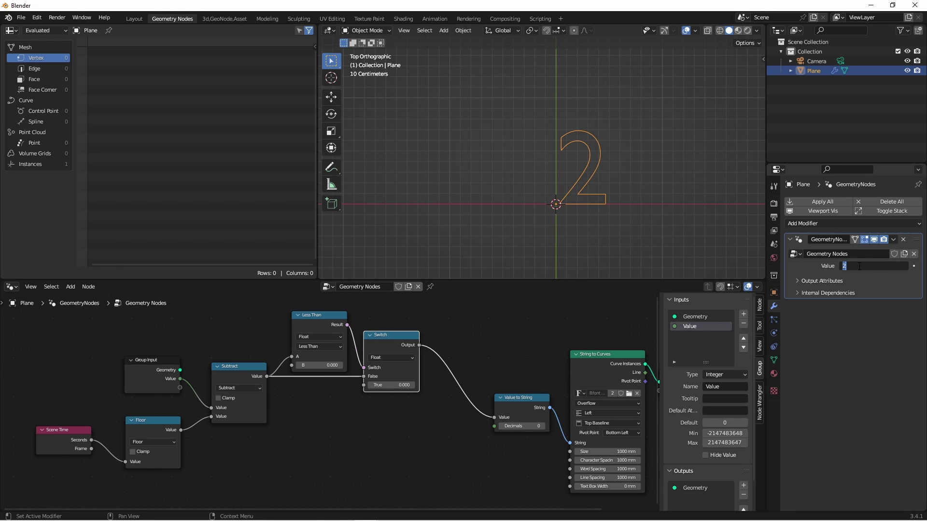
text(155)
key(Return)
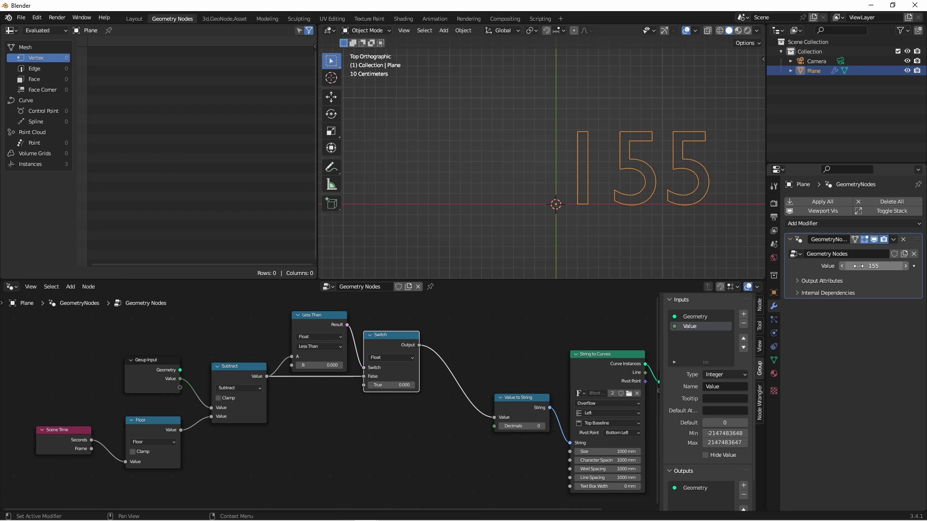
key(space)
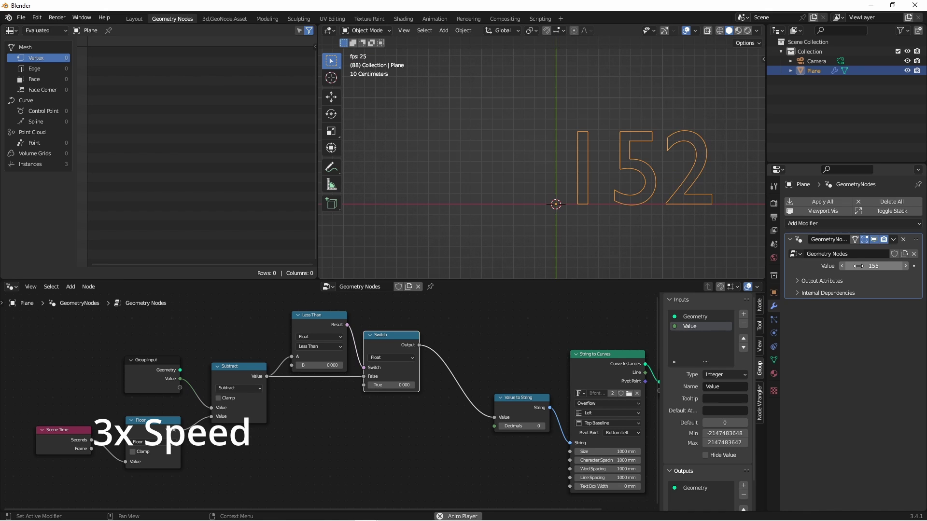
key(space)
Move the Value to String, String to Curves and Group Output nodes farther away from the Switch node
middle_drag(511, 377, 422, 373)
scroll(422, 373, down, 4)
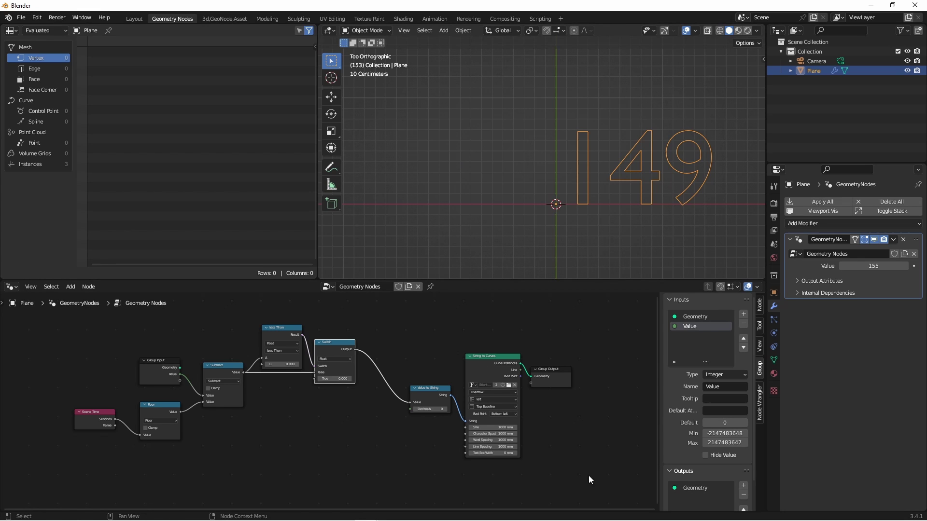
drag(590, 478, 415, 347)
key(g)
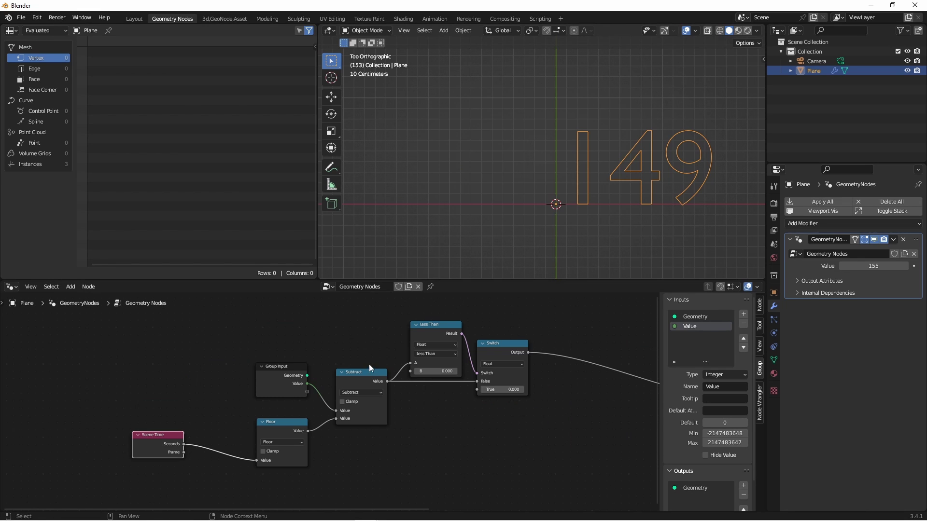
Combine the Floor, Subtract, Less Than and Switch nodes into one node group and name it as the calculated time
drag(233, 317, 554, 484)
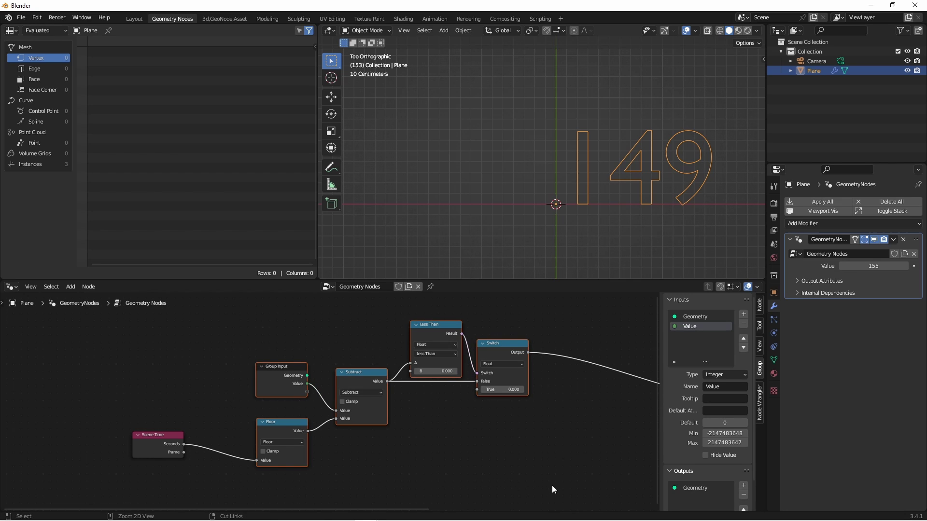
key(ctrl+g)
key(Tab)
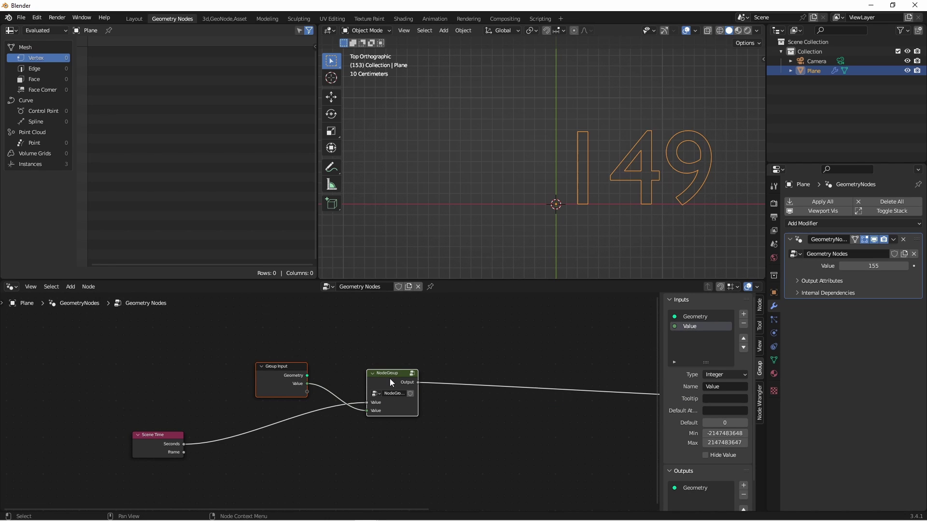
click(389, 379)
text(Calculated Ti)
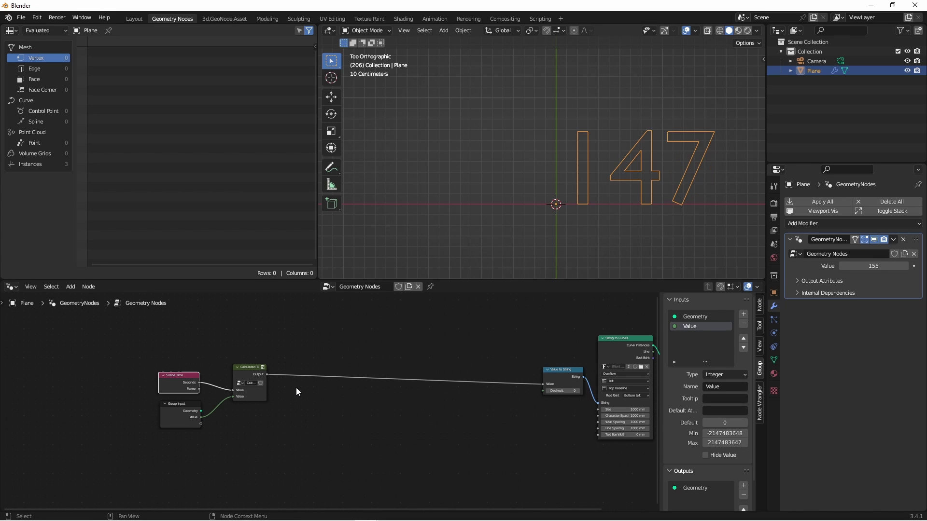
Insert a Divide math node after the calculated time group with its second value set to 60*60
scroll(296, 387, up, 2)
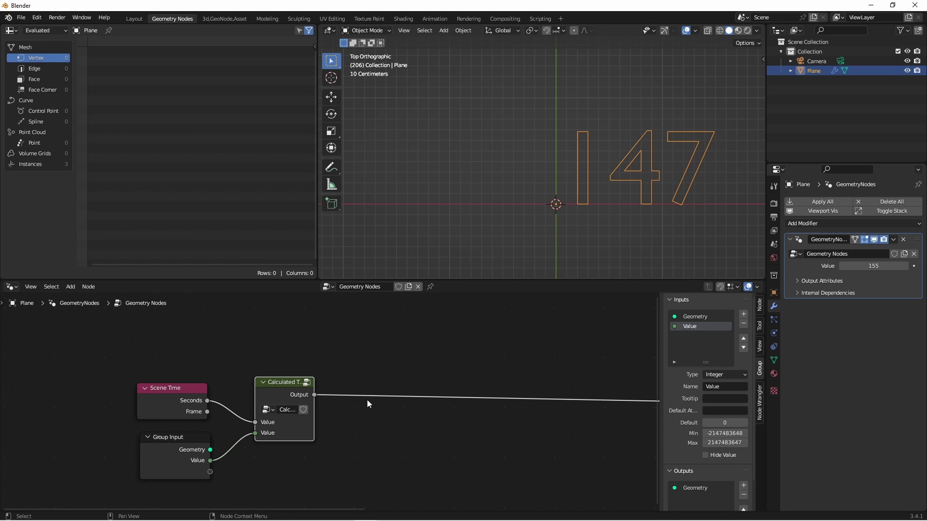
key(shift+a)
click(482, 326)
click(423, 319)
click(426, 374)
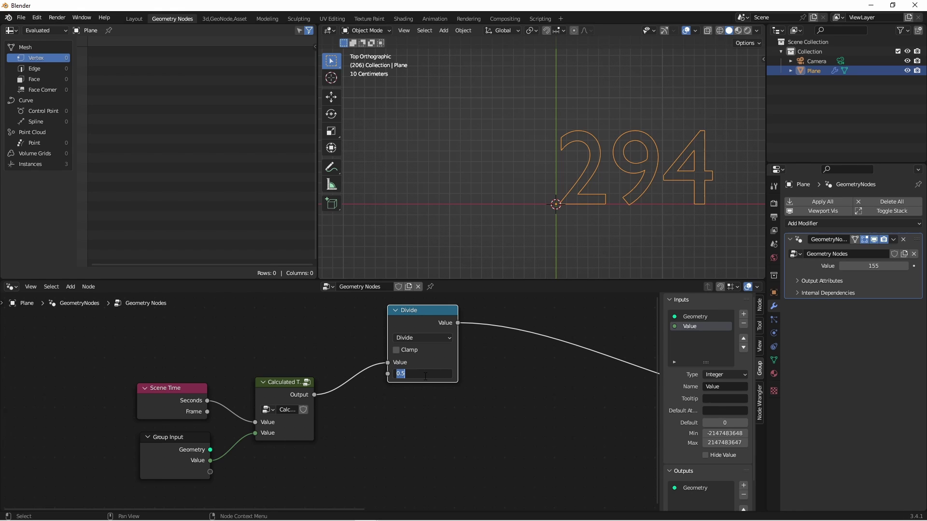
text(60*60)
key(Return)
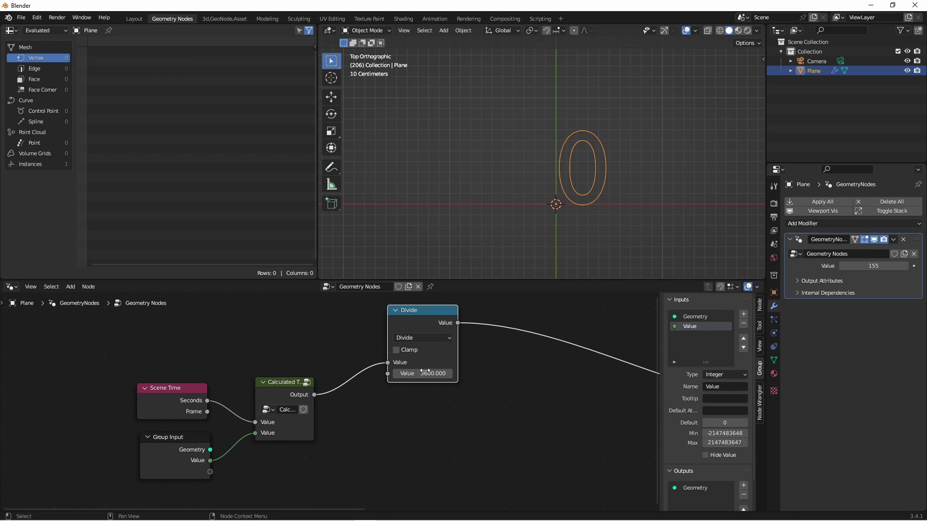
drag(408, 309, 387, 315)
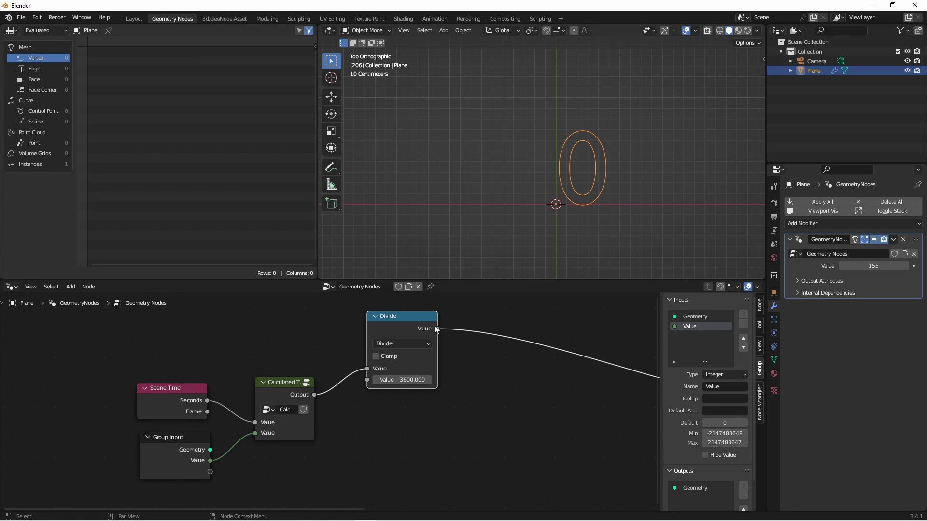
key(Home)
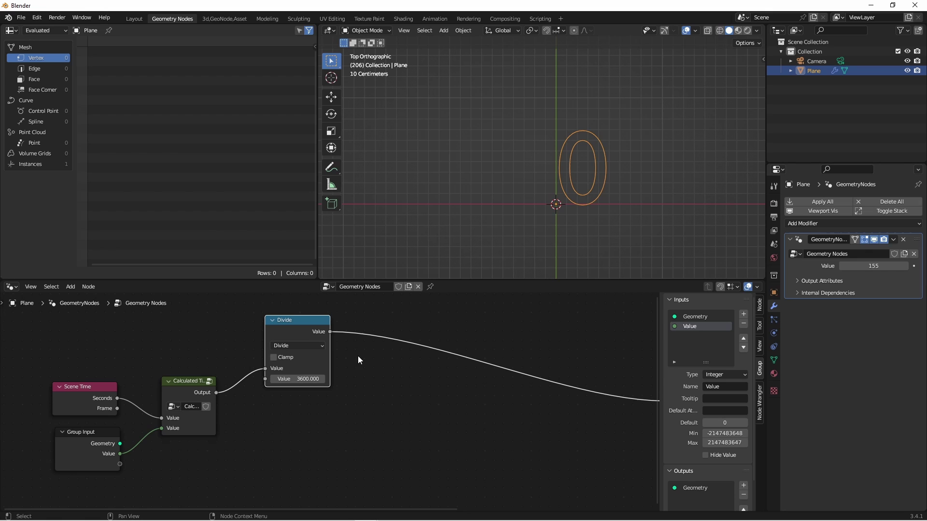
Duplicate the Divide node onto the link after it and set the copy to Floor
key(shift+a)
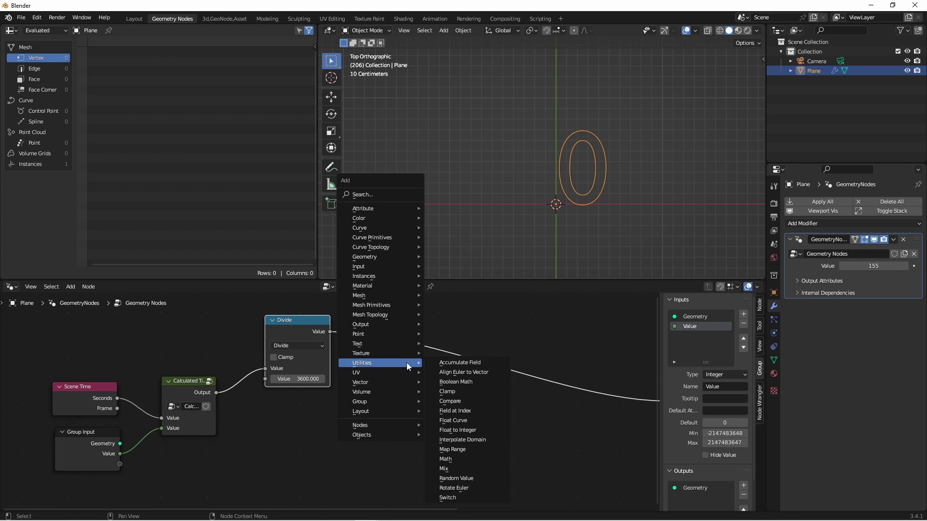
key(shift+d)
click(393, 347)
click(393, 345)
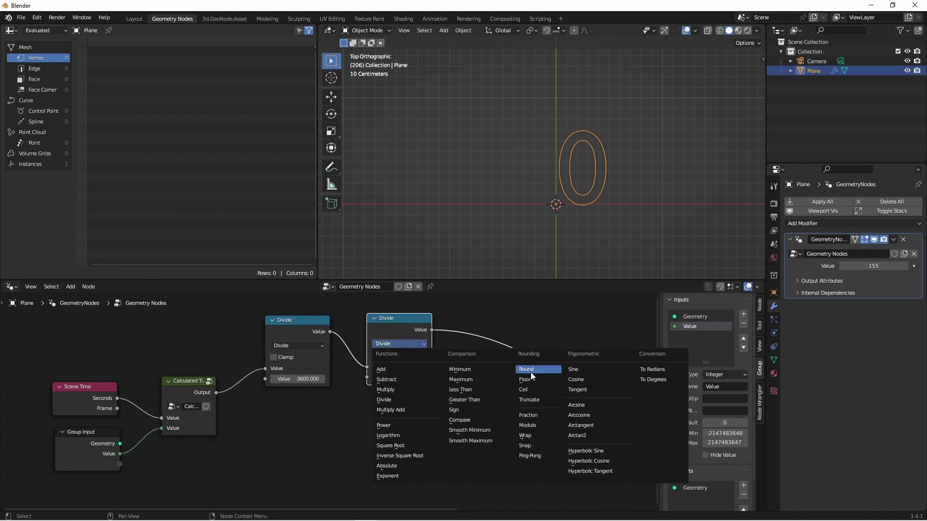
click(531, 370)
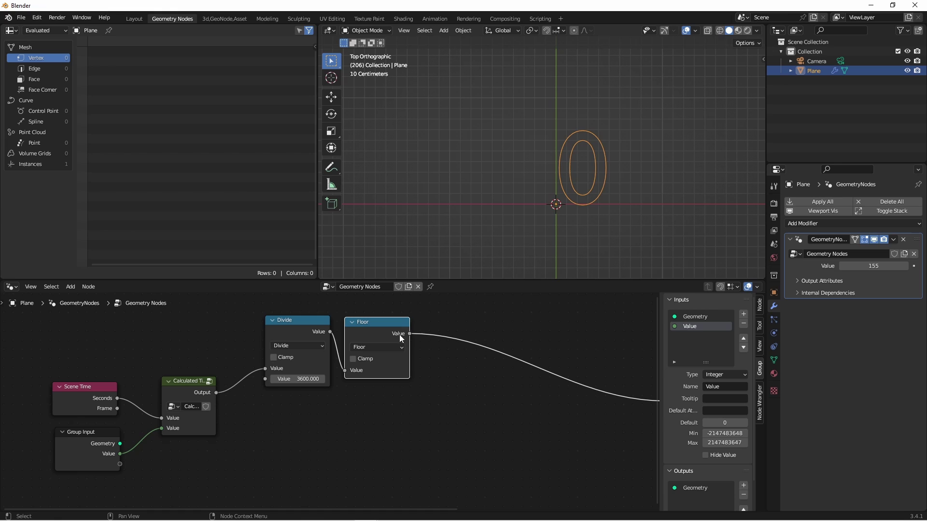
mouse_move(400, 340)
Move the Value to String node closer to the Floor node and inspect the value entering Floor
drag(600, 398, 524, 349)
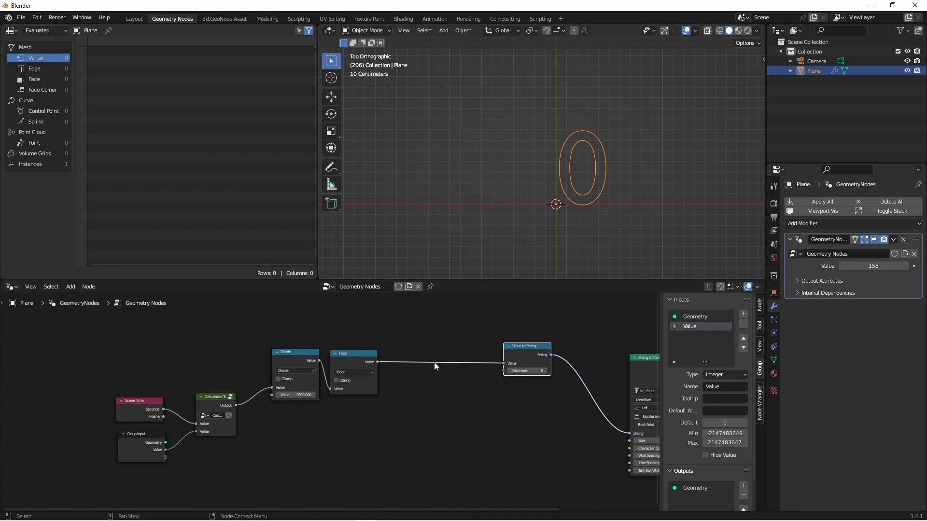
middle_drag(434, 362, 422, 355)
mouse_move(334, 378)
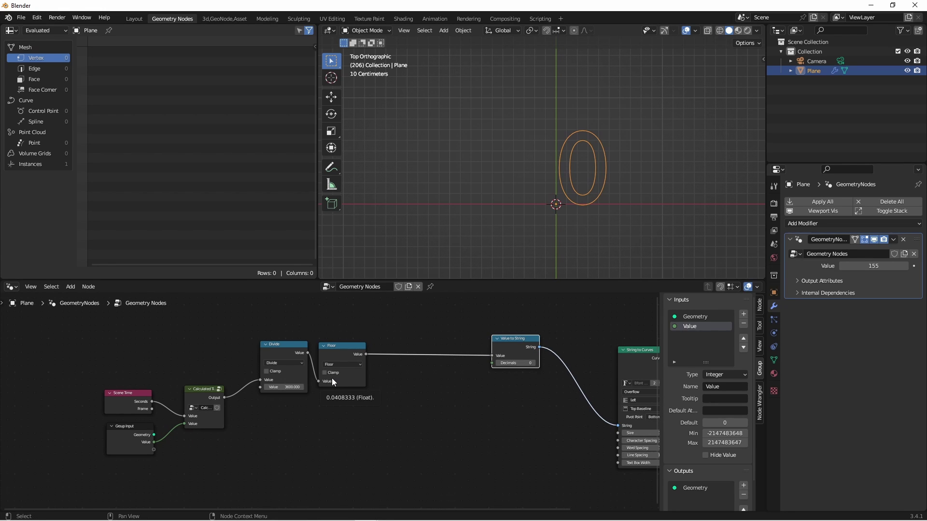
scroll(326, 384, up, 2)
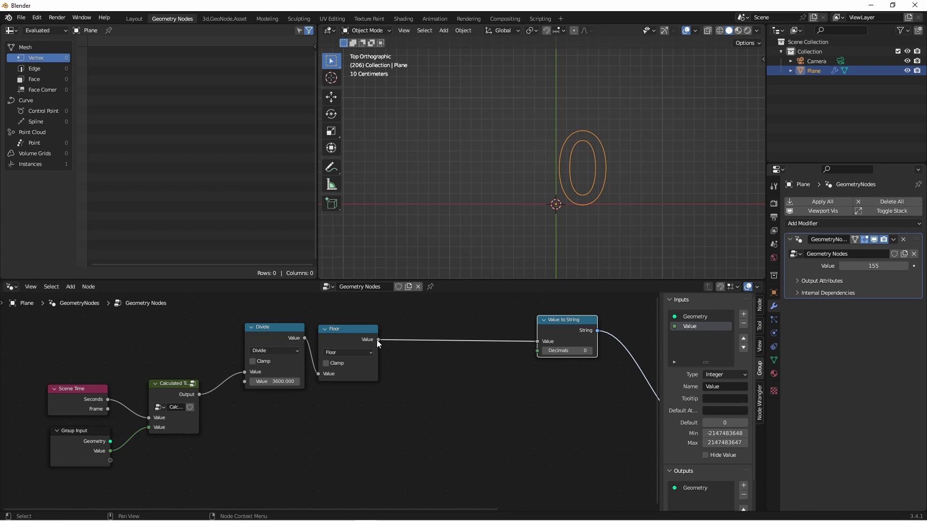
Duplicate the Divide node, set the copy to Multiply, and link the Floor output to its first value
click(277, 343)
key(shift+d)
click(433, 385)
click(433, 389)
click(430, 433)
drag(378, 339, 401, 410)
drag(421, 370, 423, 376)
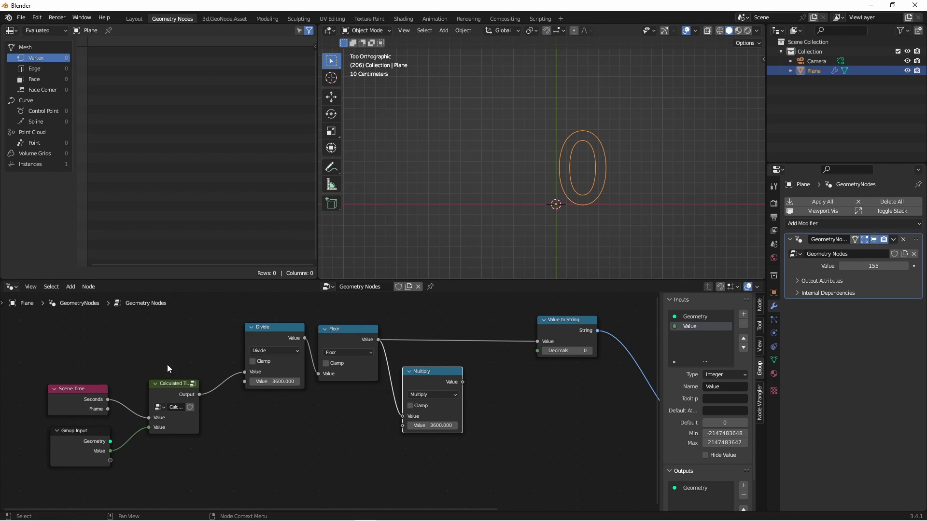
Duplicate the Multiply node as Subtract, linking the calculated time group to its first value and the Multiply output to its second
middle_drag(300, 424, 283, 403)
key(shift+d)
click(496, 381)
click(488, 395)
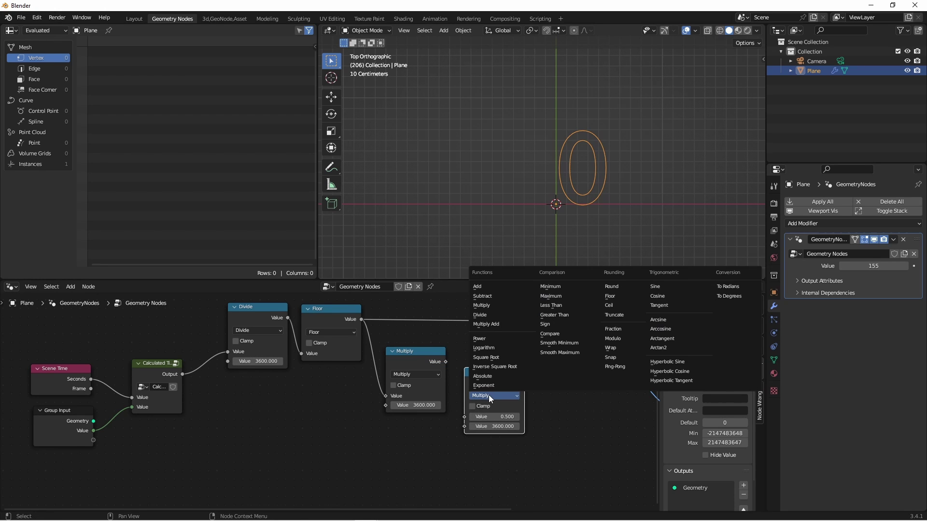
click(484, 296)
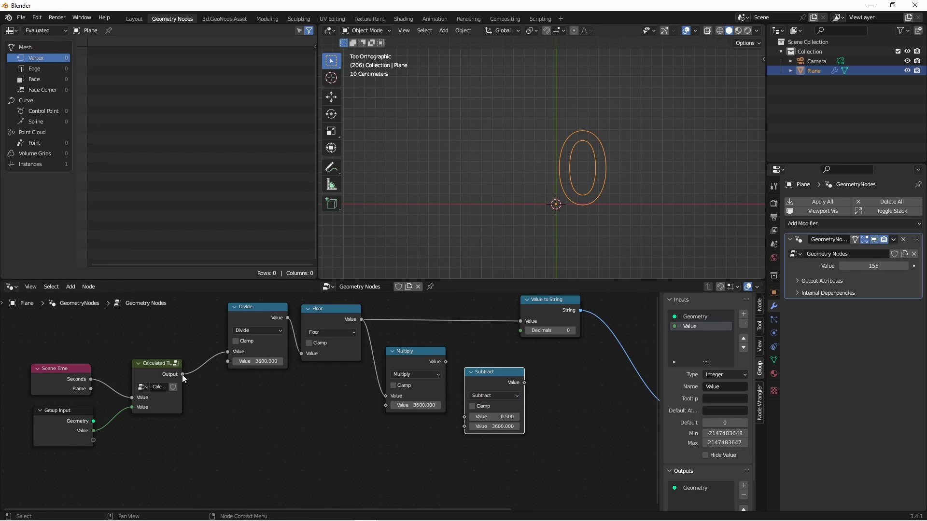
drag(182, 374, 464, 417)
drag(445, 362, 406, 338)
drag(484, 373, 475, 379)
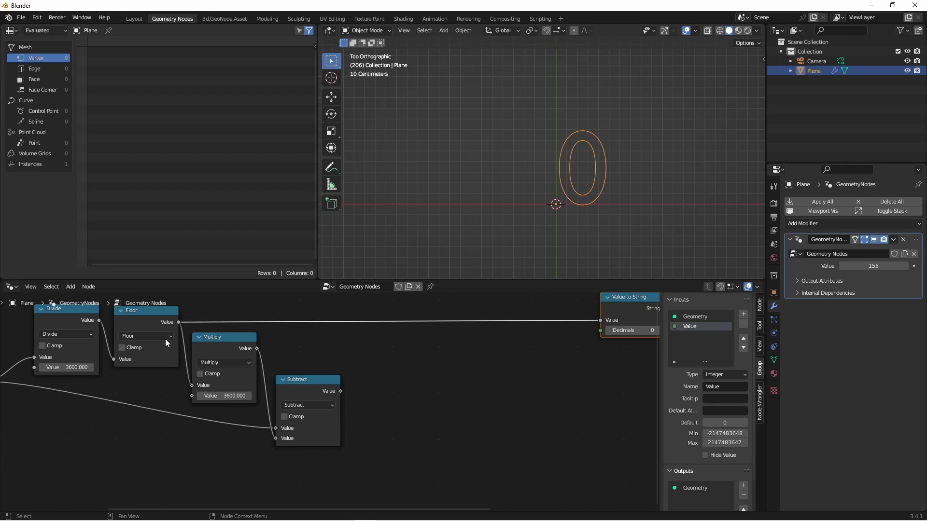
Duplicate the Divide node, link the Subtract output to its first value, and set its second value to 60
scroll(246, 425, down, 4)
middle_drag(297, 412, 321, 393)
scroll(322, 394, down, 2)
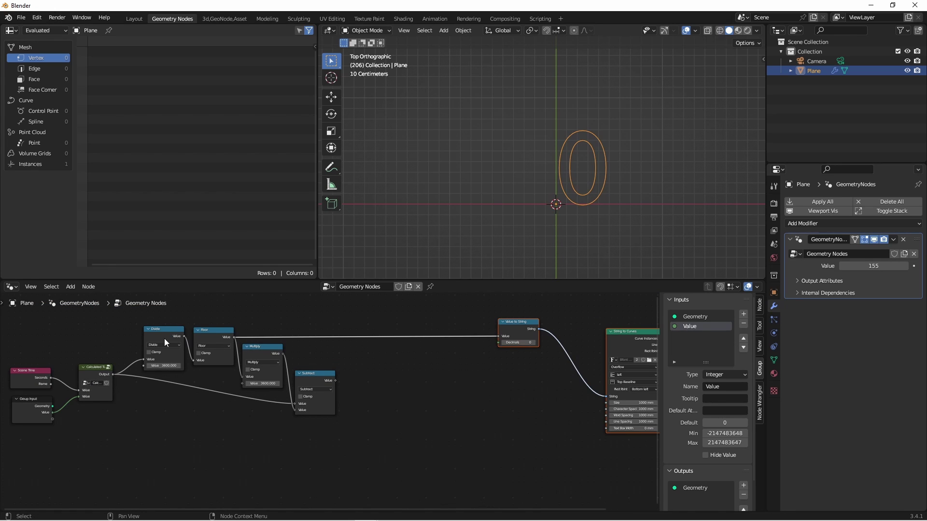
drag(164, 338, 163, 328)
key(shift+d)
click(376, 389)
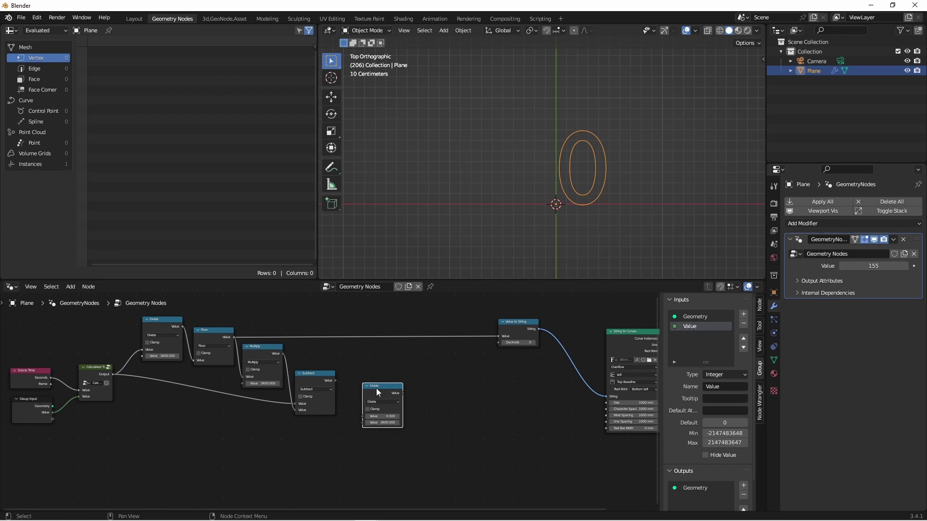
scroll(334, 384, up, 2)
drag(337, 378, 372, 427)
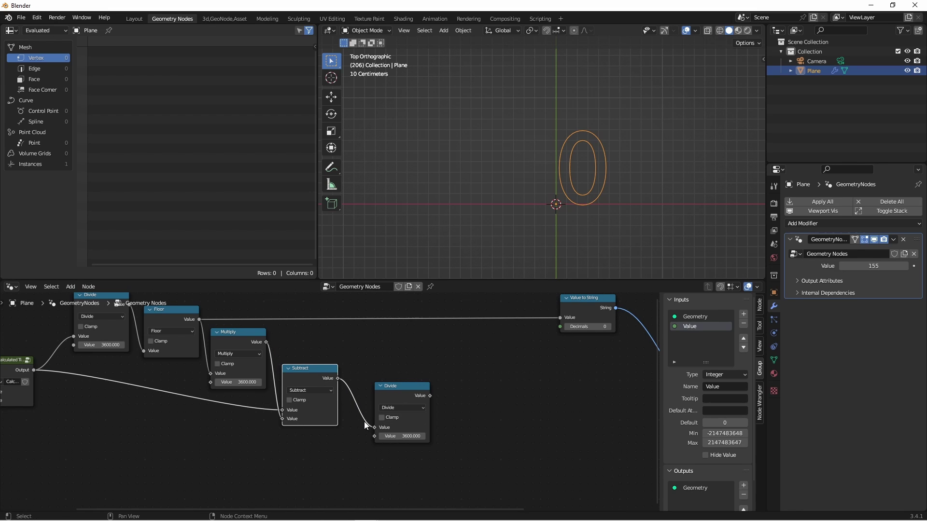
click(398, 436)
text(60)
key(Return)
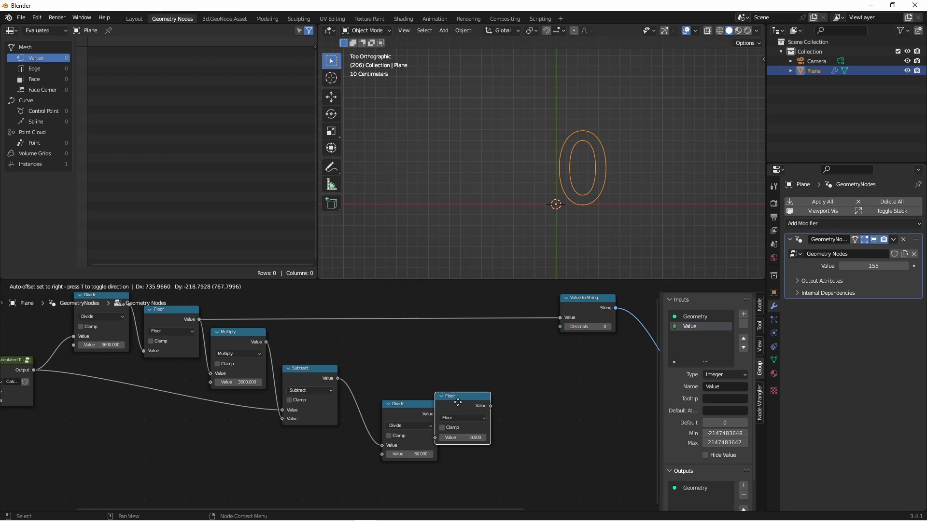
Link the 60 Divide output into a duplicated Floor node, and feed that into a second Value to String node
click(478, 414)
drag(437, 414, 454, 449)
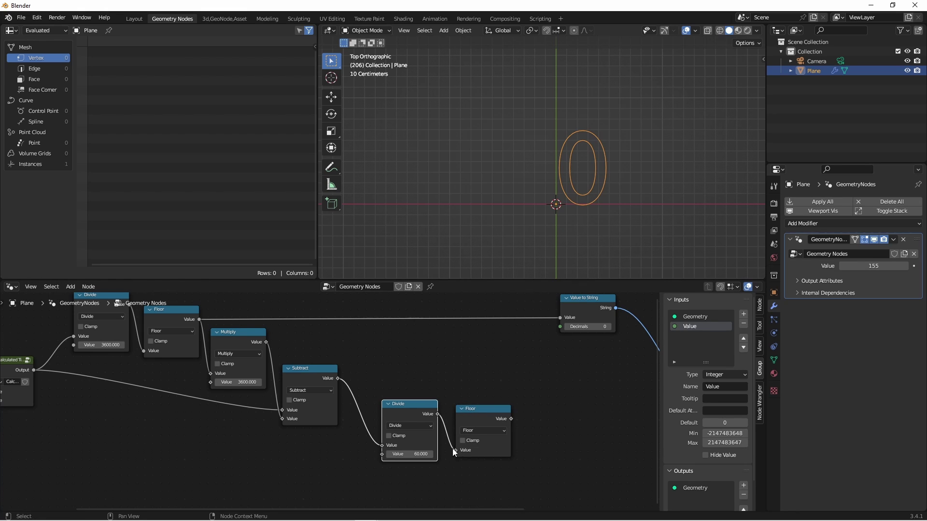
key(Home)
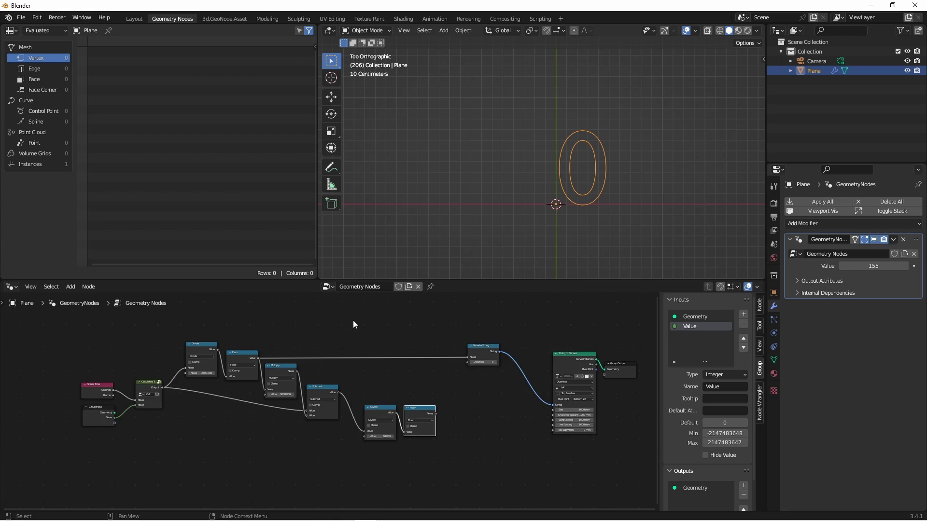
drag(459, 421, 500, 424)
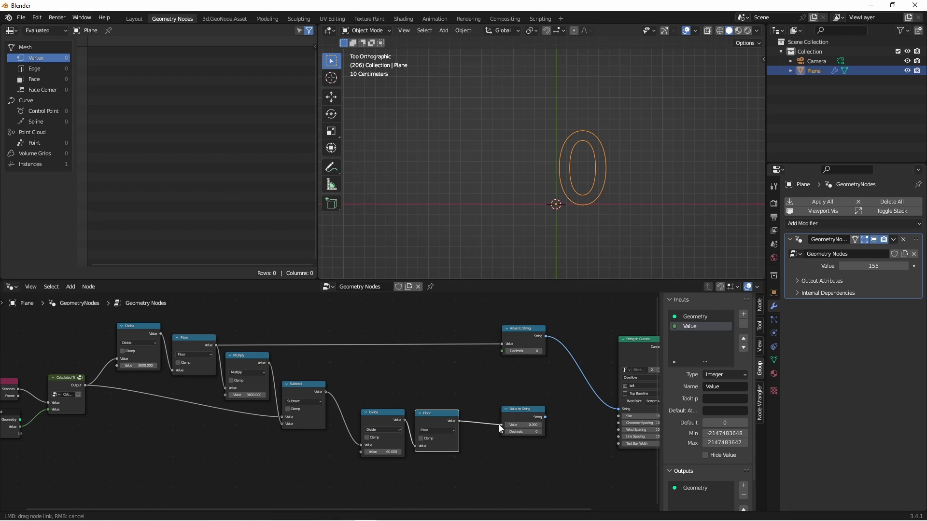
drag(515, 410, 513, 408)
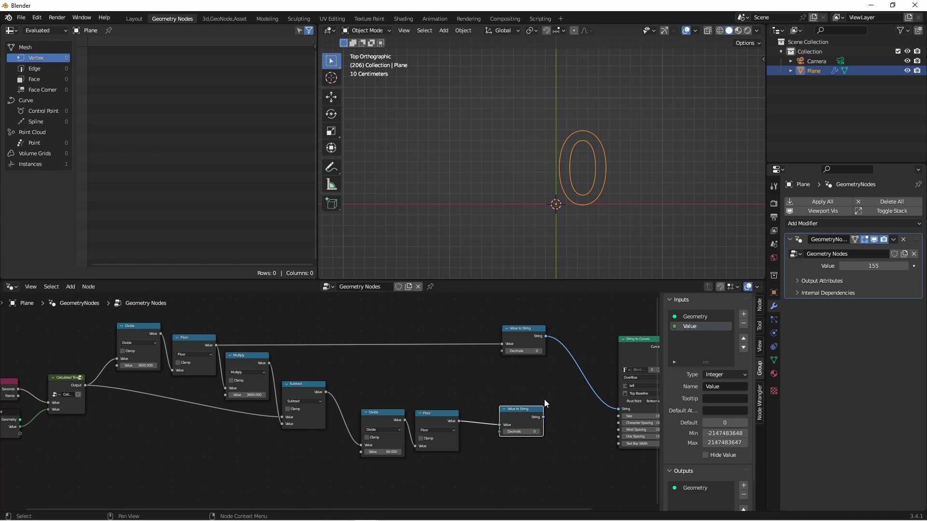
Insert a Join Strings node before String to Curves and link both Value to String outputs into its Strings input
scroll(543, 399, up, 2)
key(shift+a)
mouse_move(402, 317)
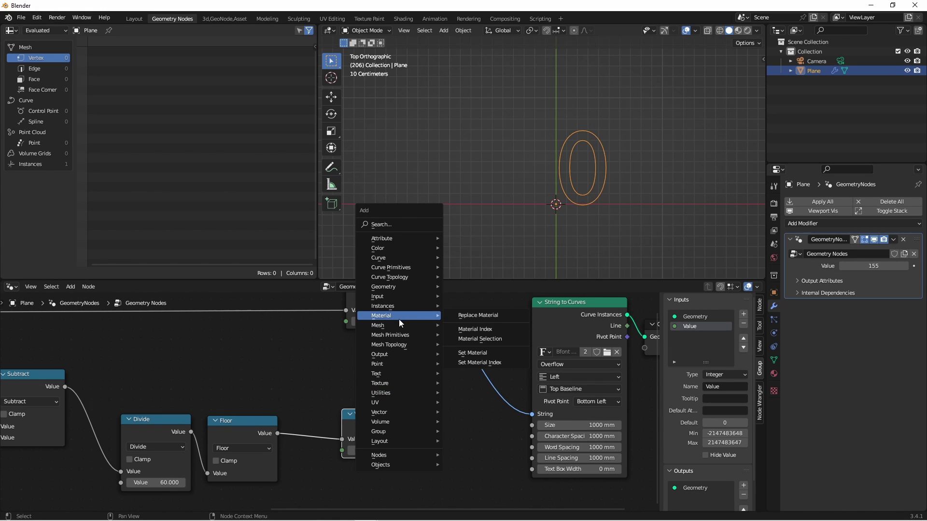
mouse_move(398, 372)
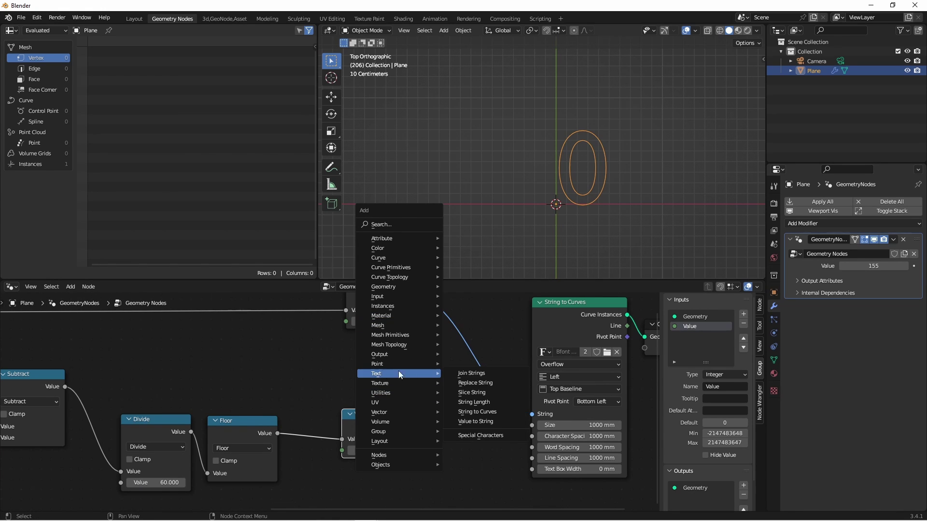
click(485, 377)
click(463, 356)
drag(462, 383, 463, 395)
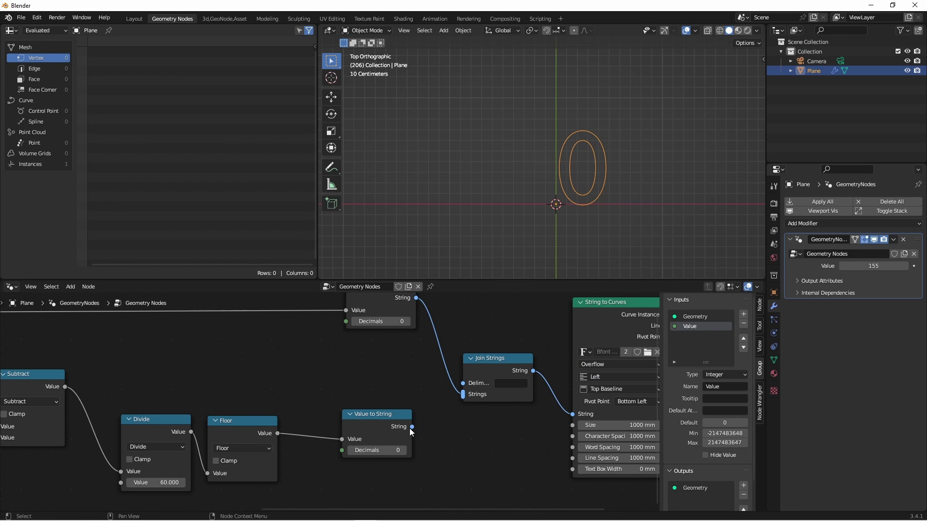
drag(411, 427, 481, 392)
Set the Join Strings delimiter to a colon (:)
click(512, 383)
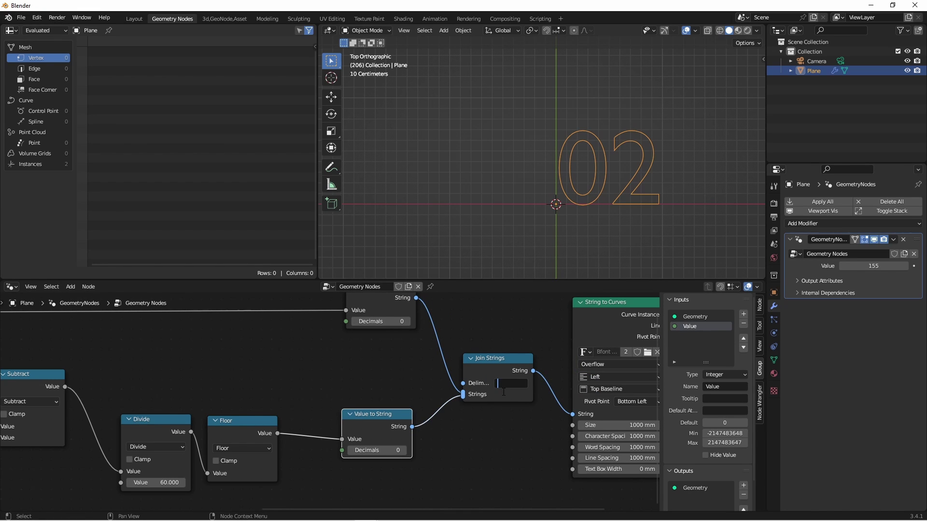
text(:)
key(Return)
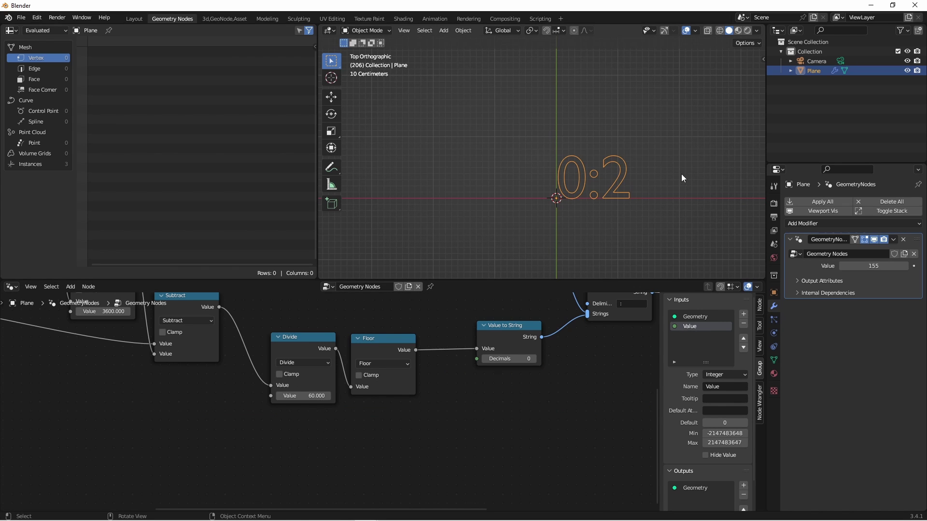
Add another Multiply node fed by the minutes Floor output and set its second value to 60
key(Home)
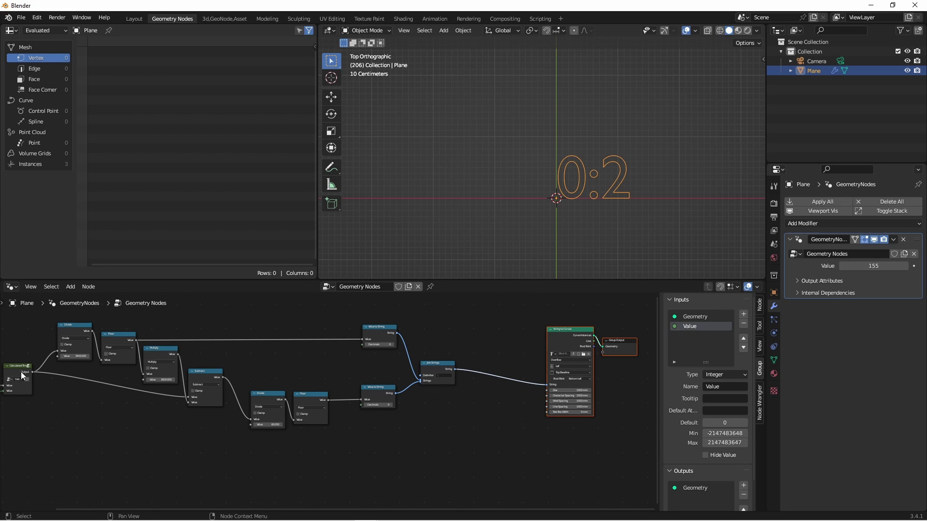
scroll(276, 406, up, 2)
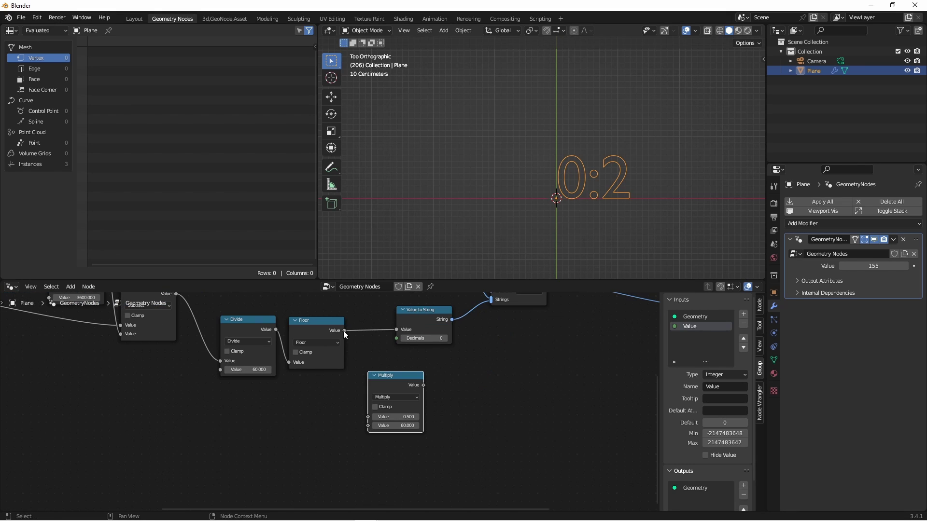
drag(344, 330, 368, 417)
click(398, 426)
click(398, 426)
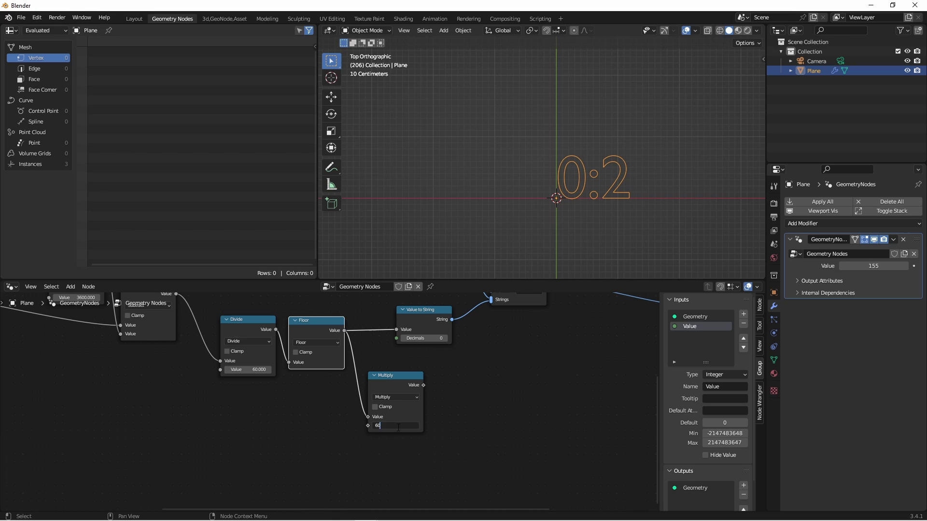
key(Return)
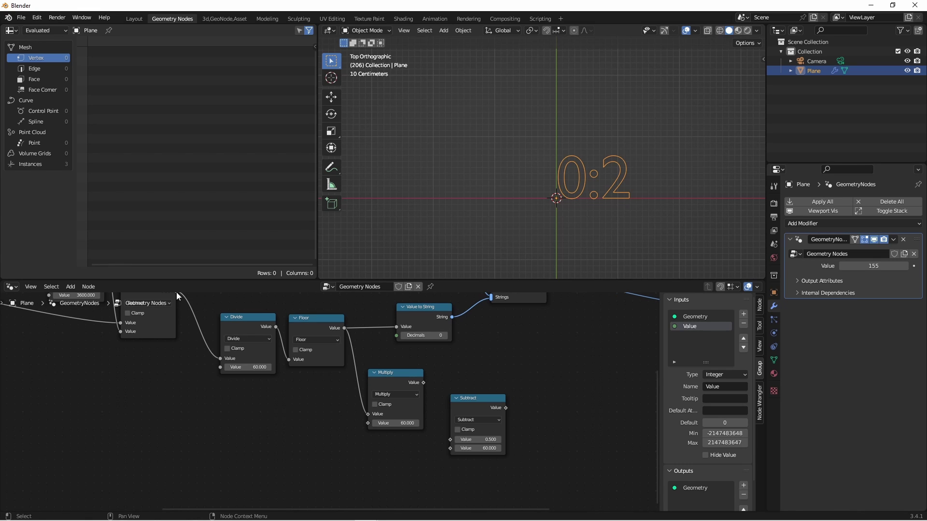
Feed a new Subtract node with the earlier Subtract output as its first value and the 60 Multiply output as its second
drag(175, 292, 443, 440)
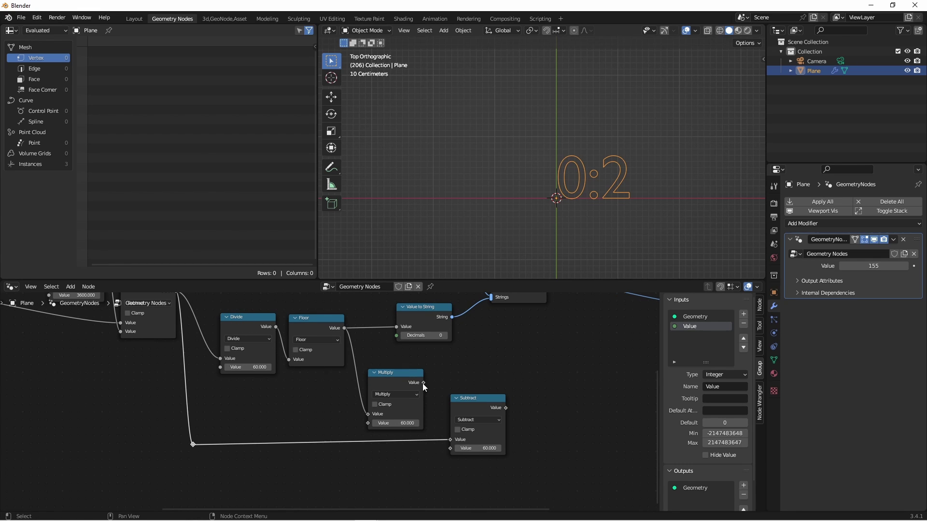
drag(423, 382, 454, 447)
click(483, 403)
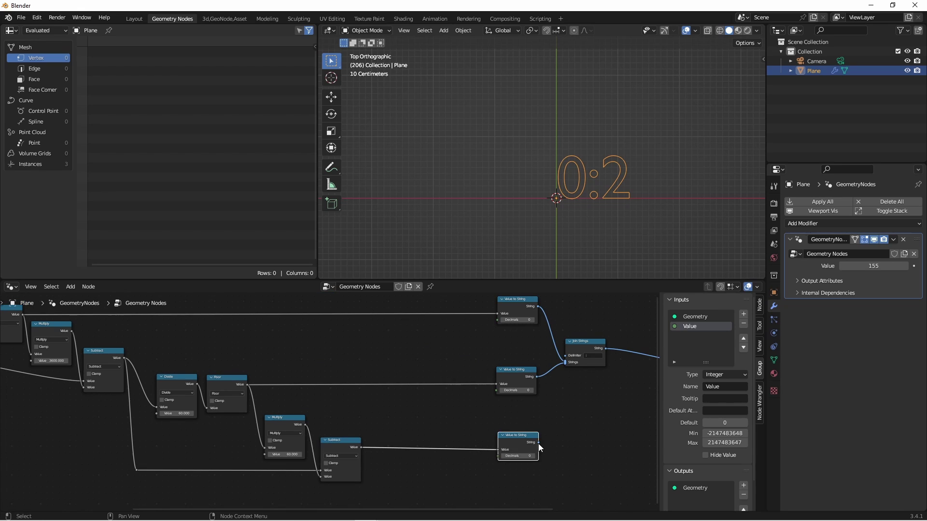
Connect the last Subtract node through a third Value to String node into the Join Strings node
drag(537, 442, 565, 364)
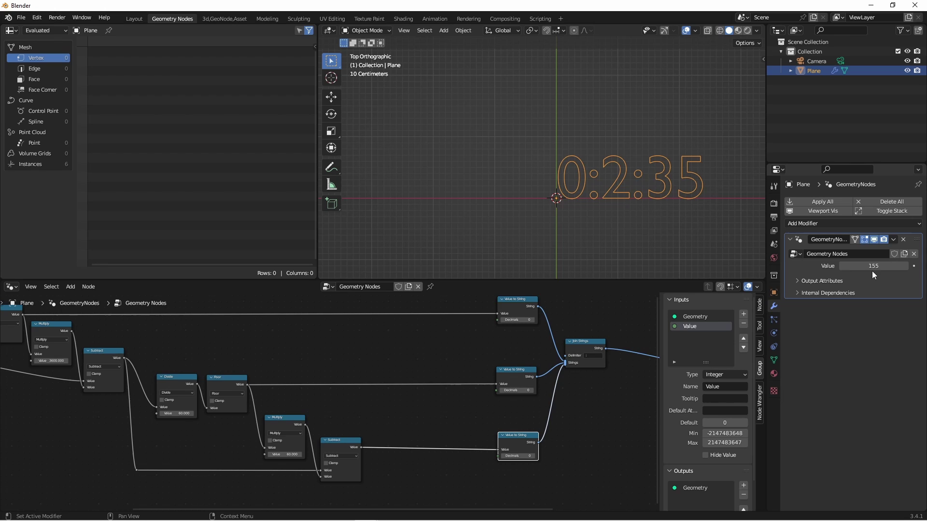
scroll(472, 336, down, 4)
middle_drag(471, 337, 476, 383)
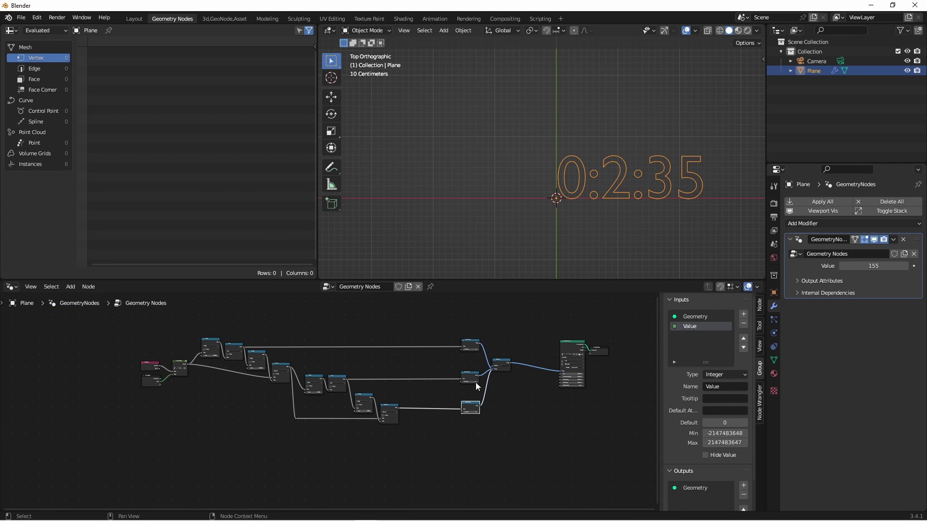
scroll(641, 181, up, 4)
shift+middle_drag(650, 189, 579, 189)
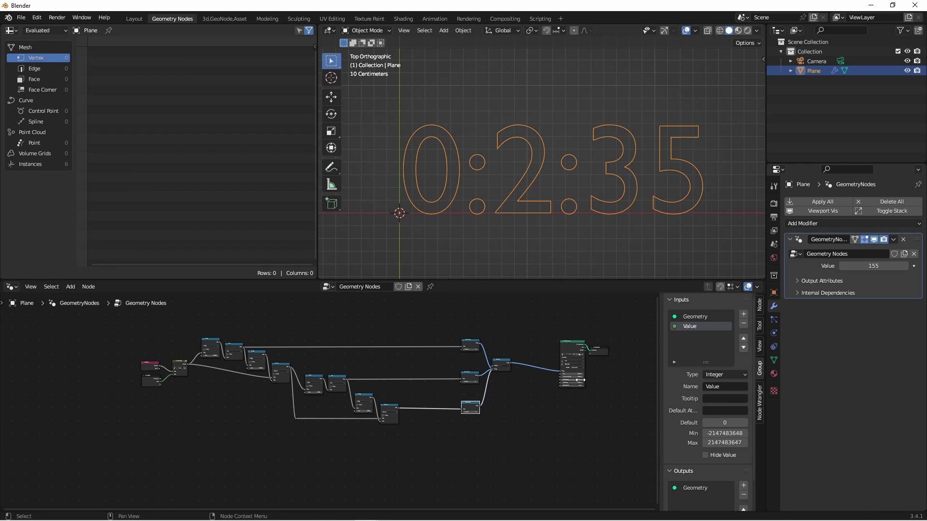
Insert a Join Strings node after the minutes Value to String node and link that string to its Strings input
scroll(579, 384, up, 3)
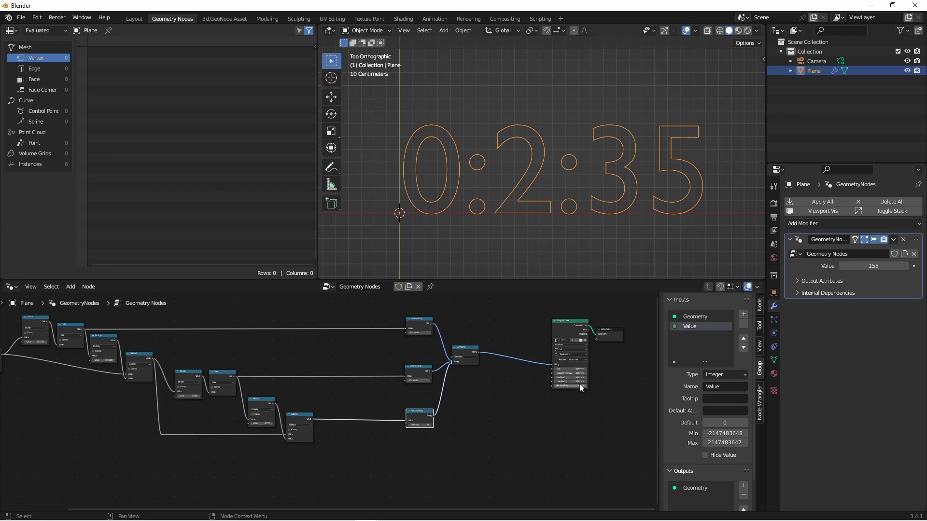
scroll(364, 326, up, 6)
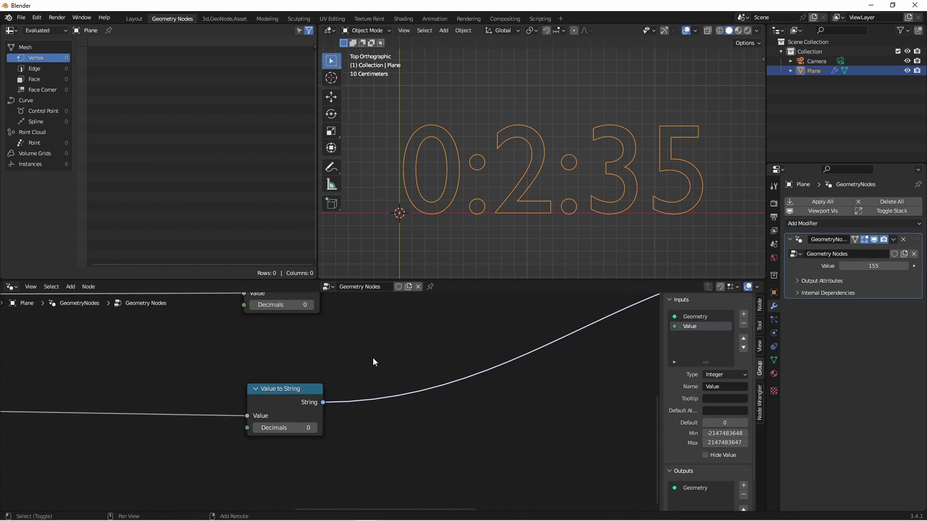
drag(328, 347, 244, 347)
scroll(410, 395, down, 4)
key(shift+a)
mouse_move(410, 389)
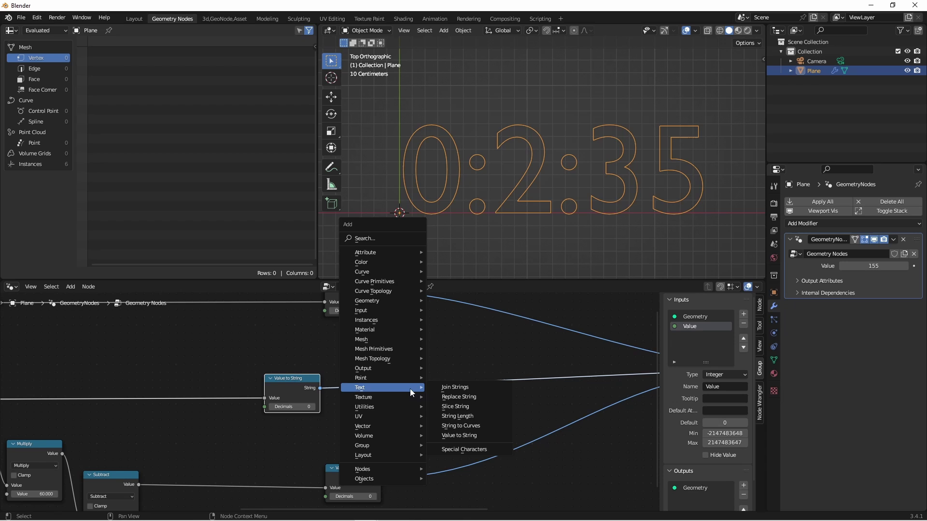
click(455, 387)
click(403, 379)
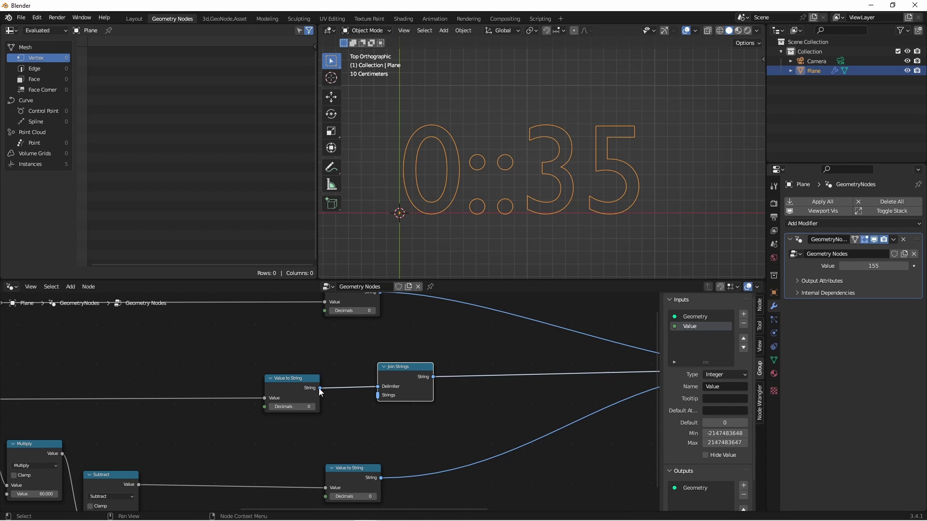
mouse_move(379, 395)
mouse_down()
mouse_move(377, 386)
mouse_move(377, 395)
mouse_up()
Add a String node containing 0 and link it into the minutes Join Strings node ahead of the minutes value
drag(294, 387, 327, 367)
key(shift+a)
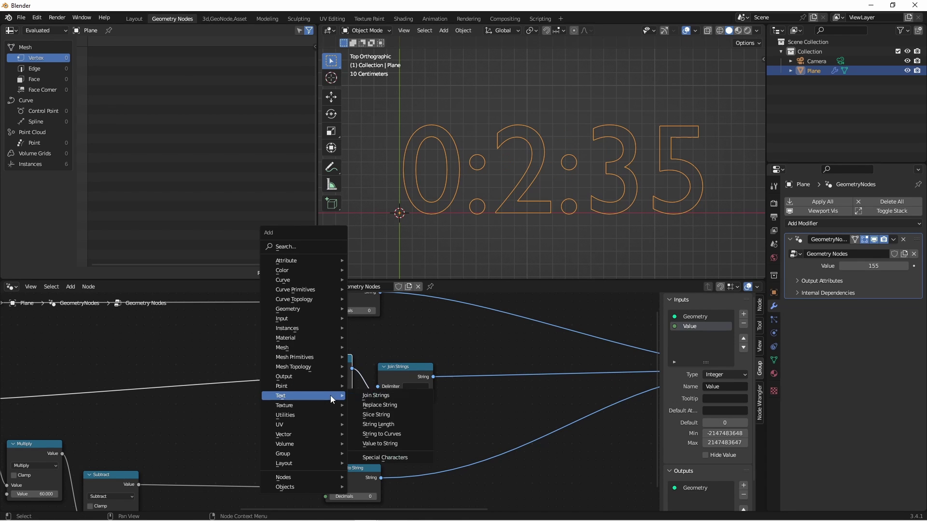
mouse_move(292, 322)
click(365, 405)
click(296, 401)
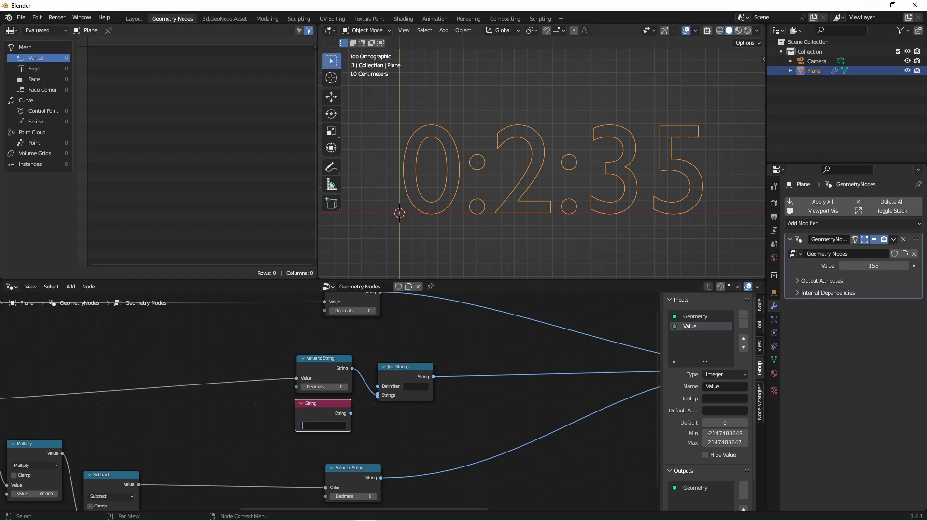
click(324, 425)
text(00)
key(Return)
drag(350, 413, 378, 395)
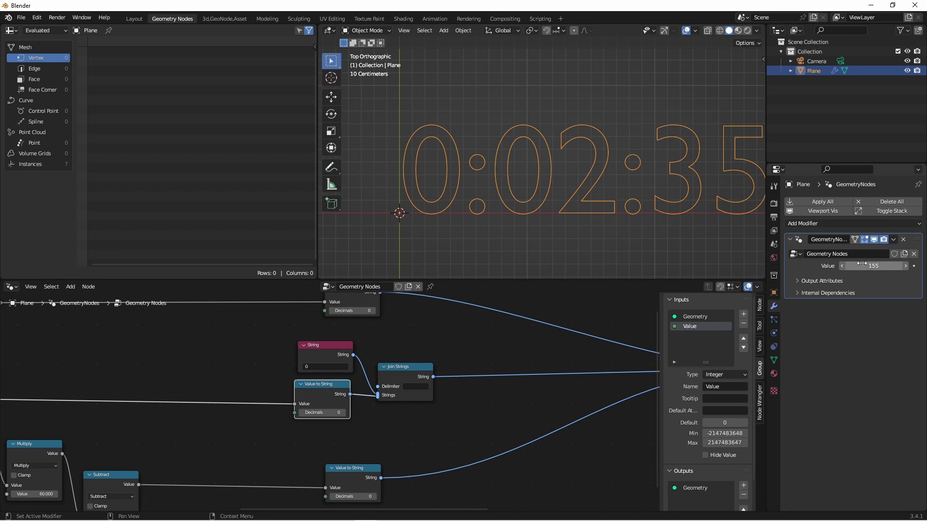
Set the modifier's starting Value to 730 to test two-digit minutes
drag(861, 266, 921, 265)
scroll(604, 182, down, 3)
scroll(603, 182, up, 4)
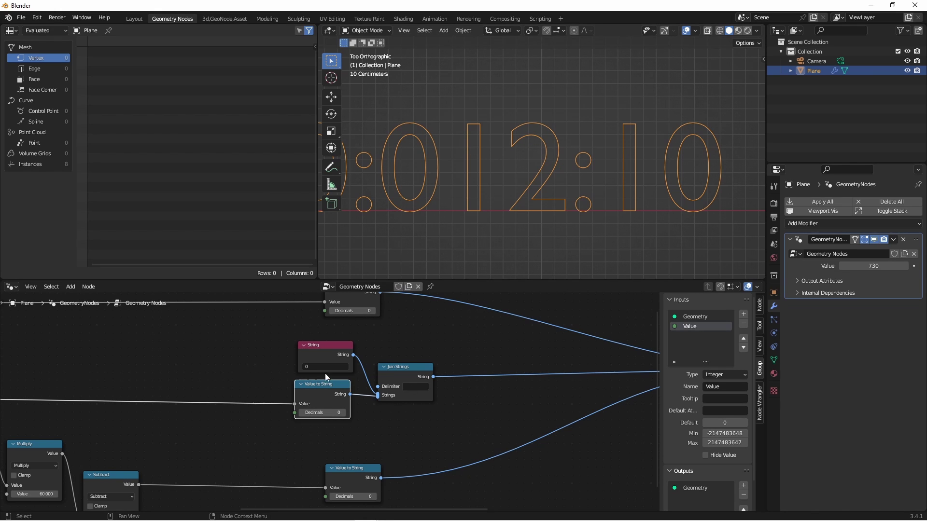
Insert a Slice String node after the minutes Join Strings node and set its length to 2
drag(312, 384, 314, 387)
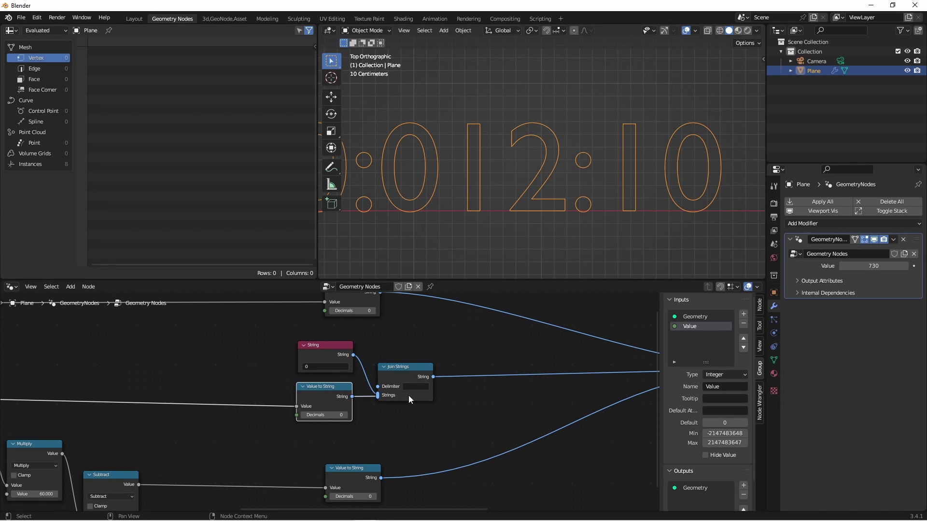
drag(423, 387, 416, 372)
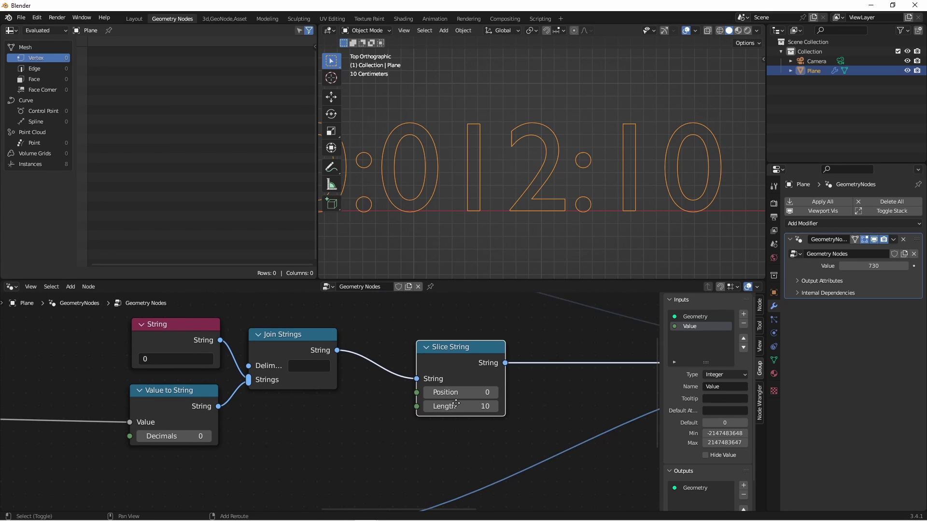
scroll(429, 398, up, 2)
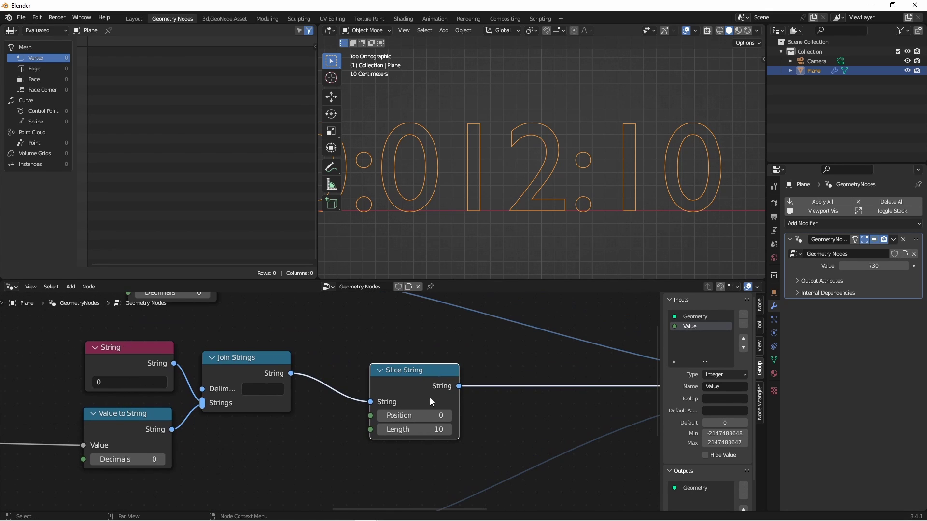
click(416, 435)
text(2)
key(Return)
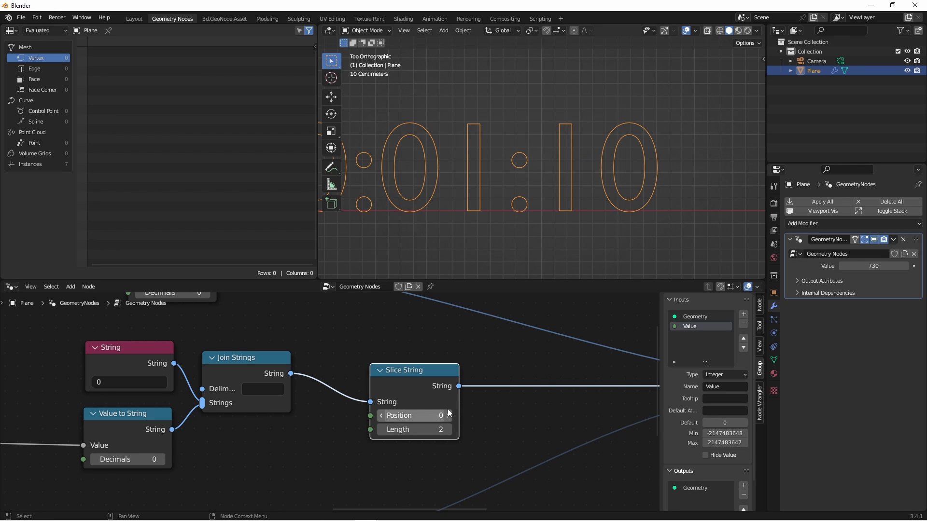
Move the minutes Slice String node aside and add a String Length node fed by the minutes Join Strings output
drag(429, 402, 458, 378)
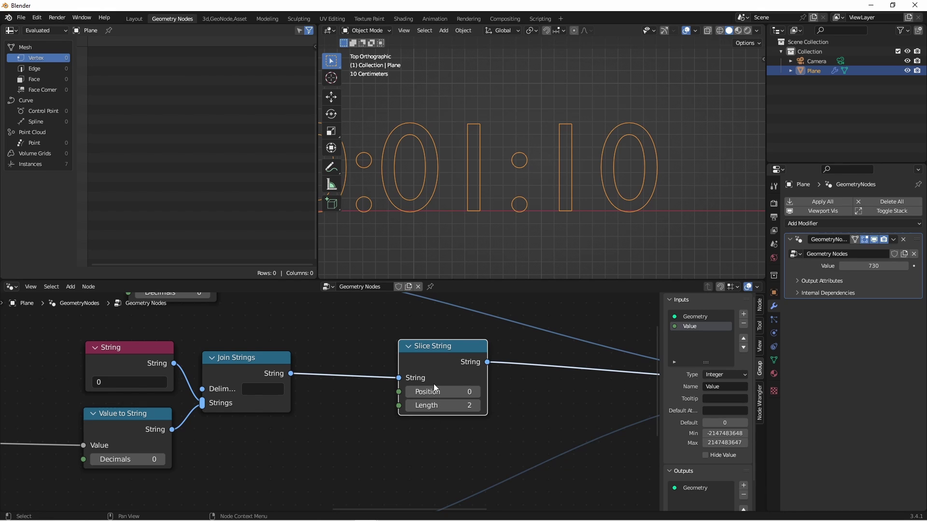
mouse_move(434, 384)
drag(433, 384, 457, 381)
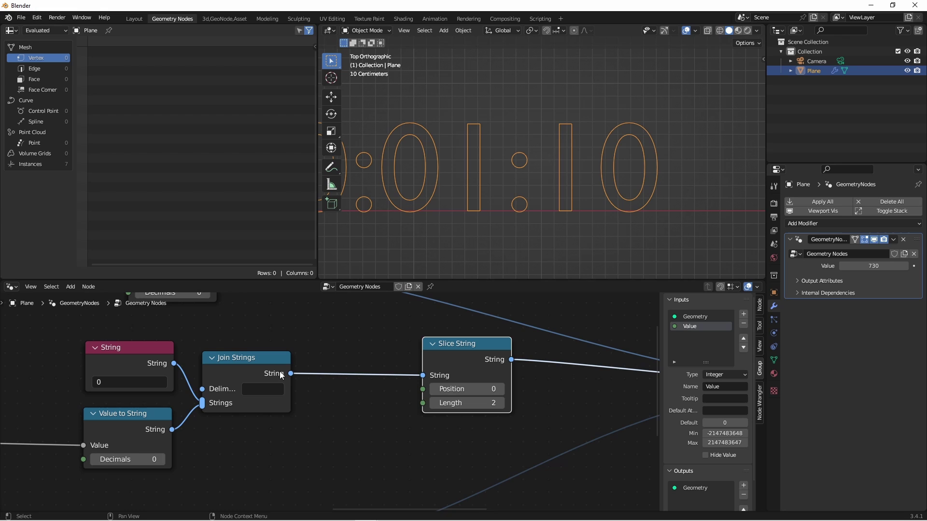
drag(291, 373, 345, 454)
text(string)
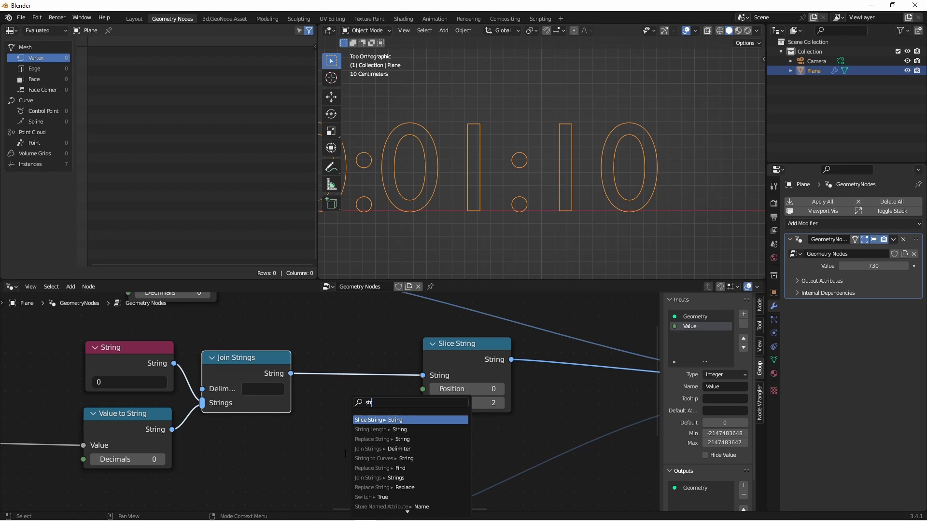
key(Down)
key(Return)
click(314, 441)
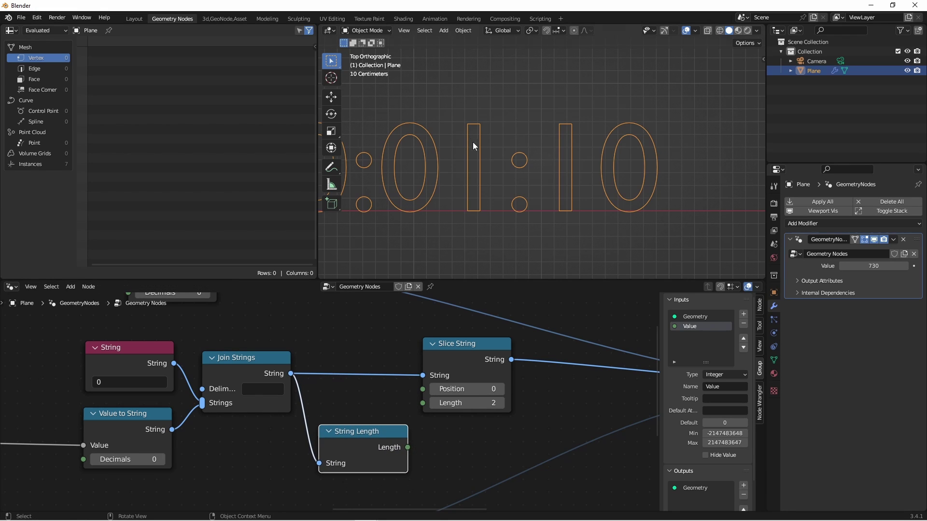
Reposition the minutes Slice String and String Length nodes and the seconds link's reroute to make room for another node
drag(465, 376, 511, 377)
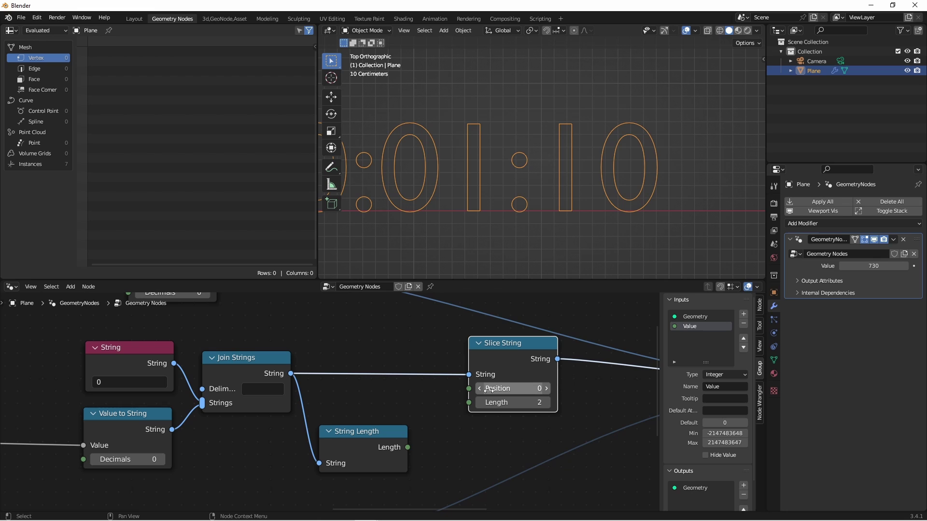
drag(390, 434, 378, 414)
scroll(406, 422, down, 2)
middle_drag(407, 421, 312, 391)
shift+right_drag(399, 409, 430, 457)
key(g)
click(510, 497)
click(337, 373)
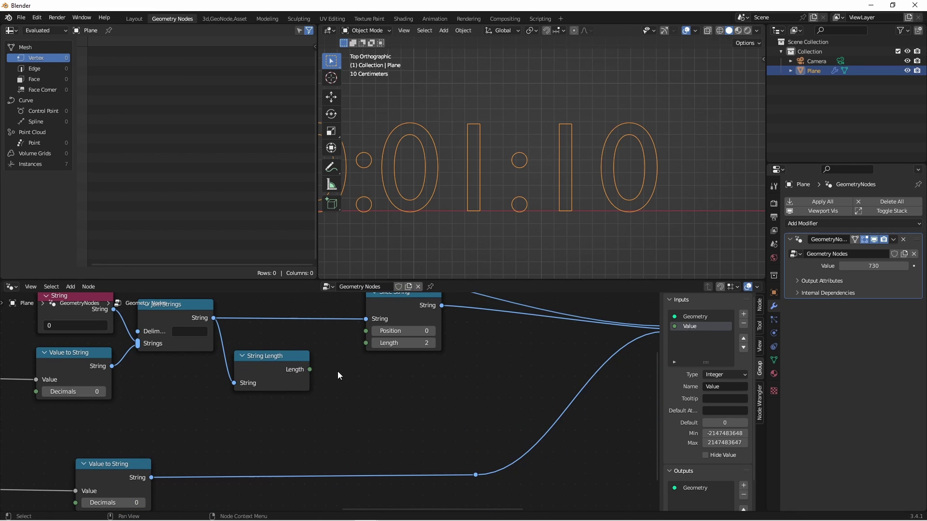
Add a Math node beside String Length, set it to Subtract and enter 2.000 as its second value
key(shift+a)
mouse_move(338, 391)
click(376, 352)
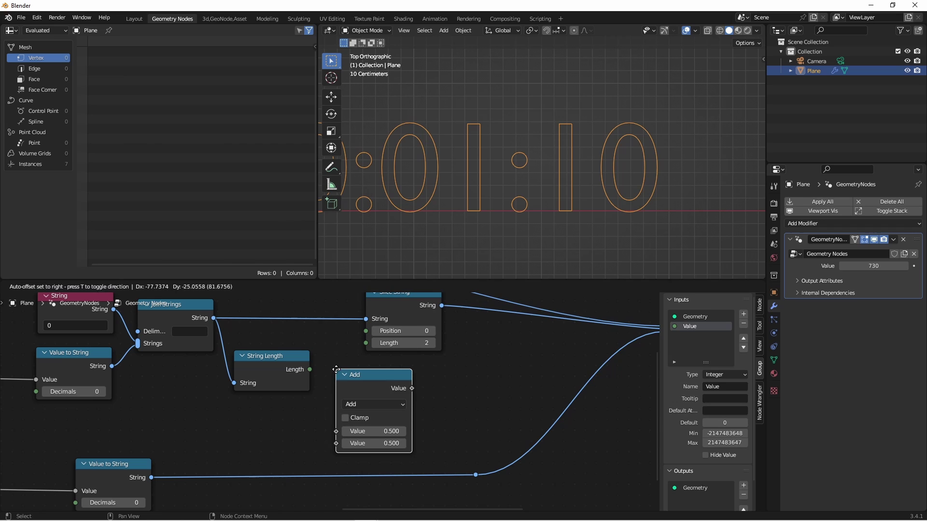
click(358, 405)
click(358, 404)
click(360, 279)
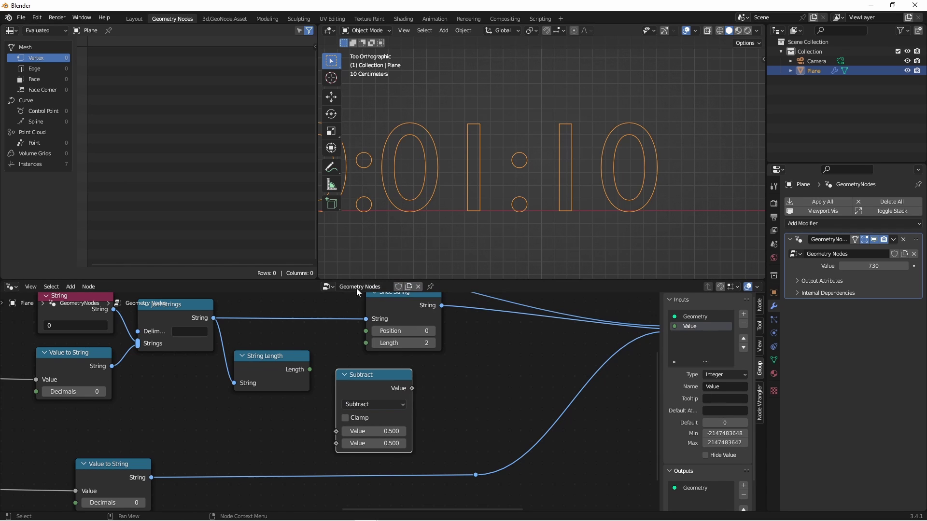
click(371, 444)
text(2)
key(Return)
Link the String Length output to the Subtract node's first value and the Subtract result to the Slice String Position
drag(310, 369, 336, 432)
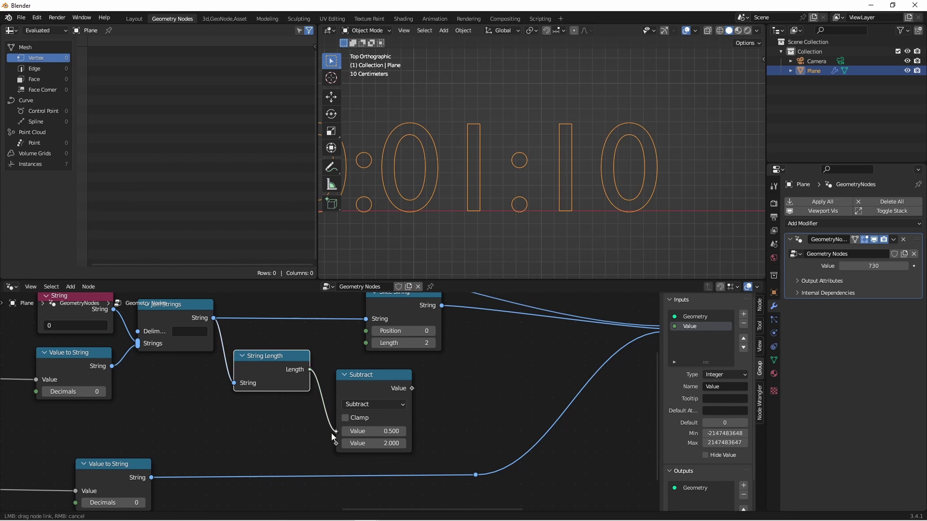
drag(412, 390, 387, 331)
scroll(455, 368, down, 2)
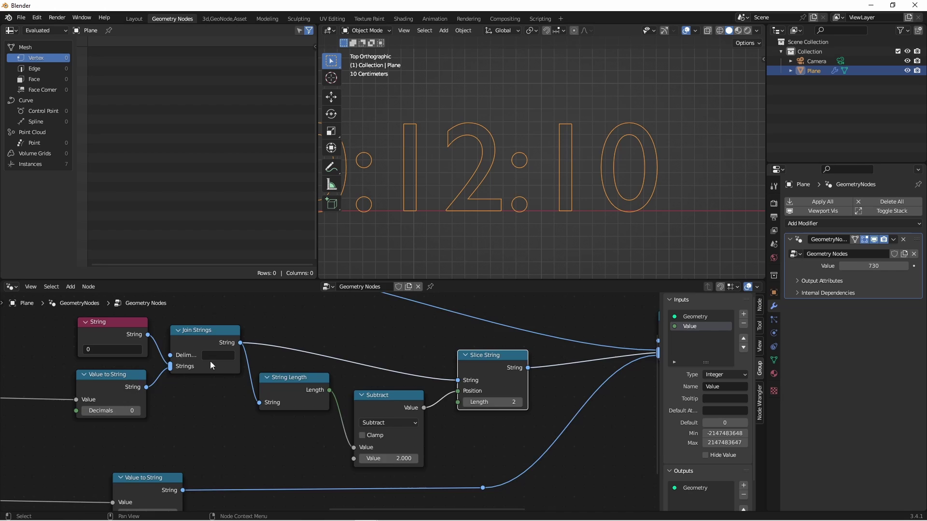
Duplicate the String Length, Subtract and Slice String nodes and wire them between the seconds Value to String and final Join Strings nodes
scroll(465, 356, down, 2)
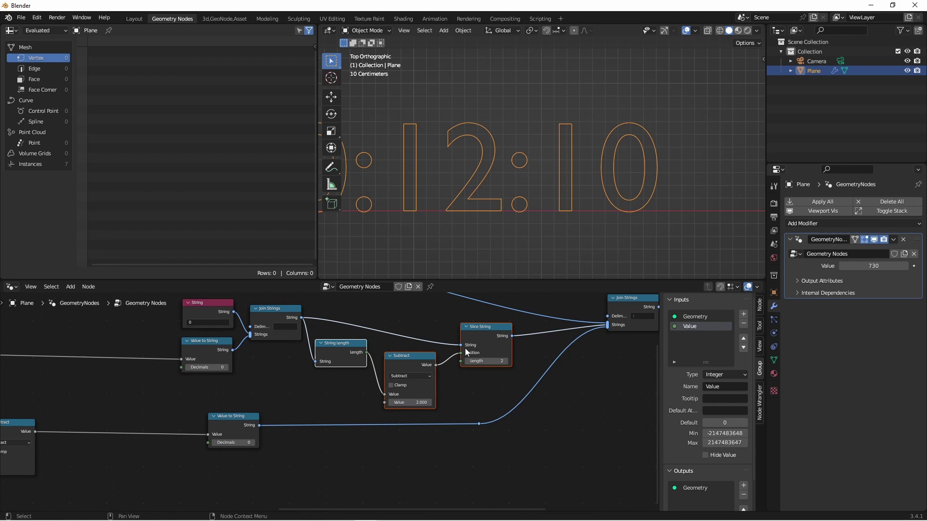
key(shift+d)
click(543, 445)
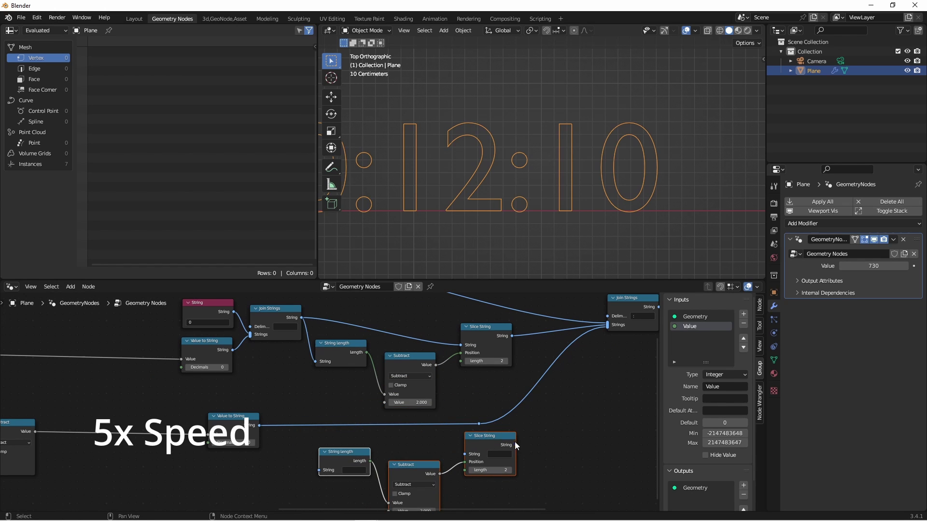
drag(259, 425, 319, 471)
drag(479, 424, 608, 326)
drag(608, 326, 391, 424)
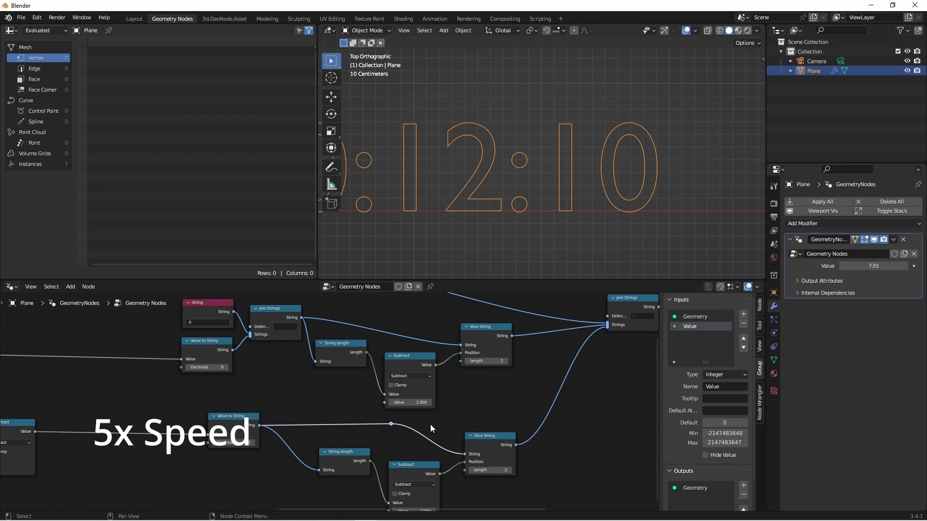
mouse_move(873, 265)
mouse_down()
mouse_move(839, 266)
mouse_move(869, 265)
mouse_up()
middle_drag(265, 436, 311, 410)
key(ctrl+z)
key(ctrl+z)
key(ctrl+z)
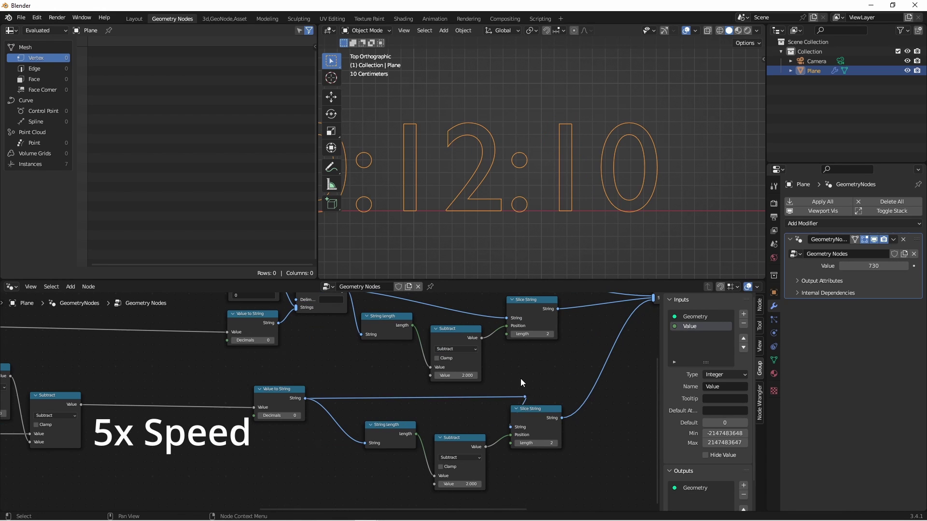
Duplicate the minutes Join Strings and 0 String nodes for the seconds branch, inserting the Join Strings copy before String Length
middle_drag(521, 379, 534, 405)
drag(538, 422, 453, 423)
drag(290, 419, 232, 422)
click(335, 309)
key(shift+d)
click(304, 444)
click(267, 302)
key(shift+d)
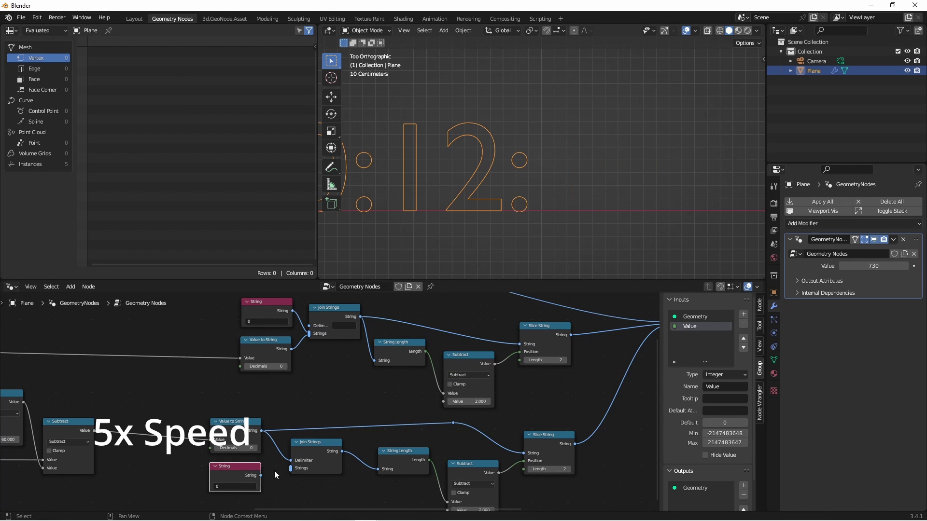
Link the 0 String and seconds value into the Strings input of their Join Strings node and route its output to Slice String
drag(261, 475, 291, 469)
drag(291, 460, 291, 468)
drag(389, 451, 377, 455)
drag(342, 452, 447, 446)
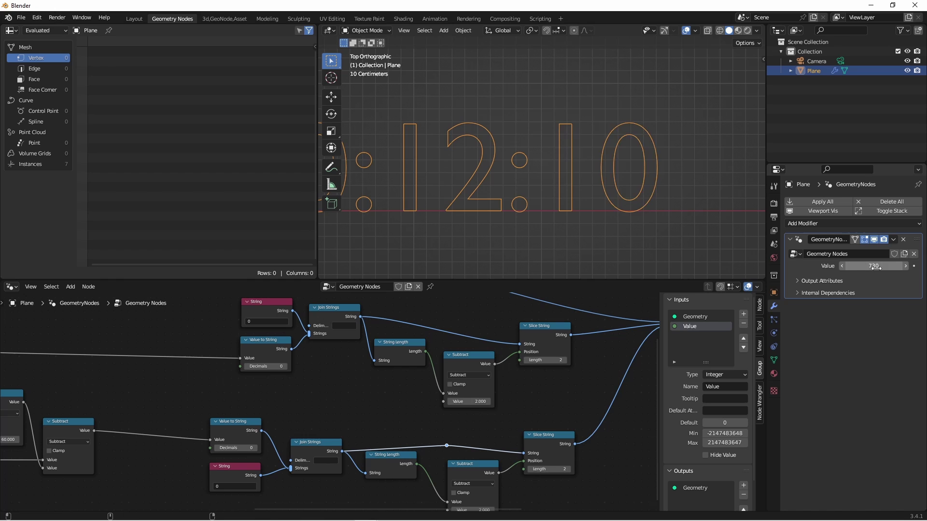
Set the modifier's starting Value to 725 to test the zero padding of the seconds
drag(876, 267, 851, 267)
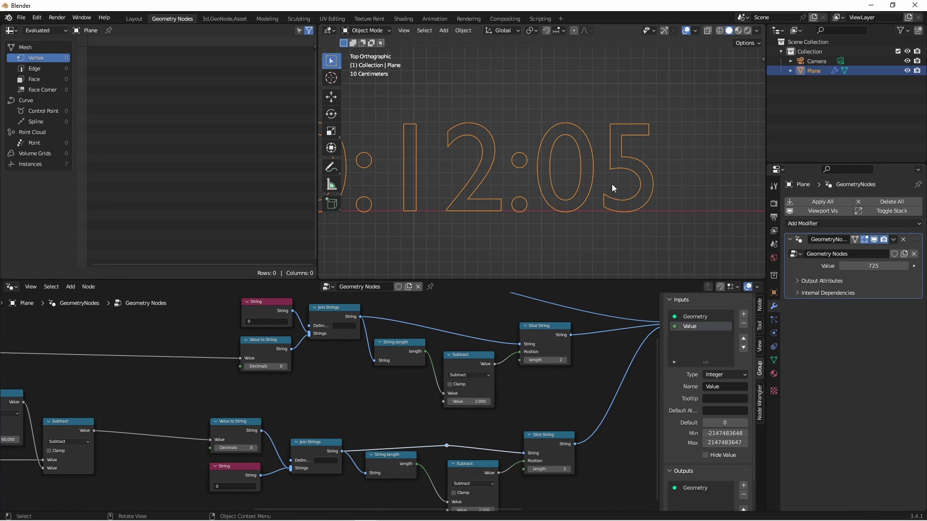
scroll(524, 400, down, 11)
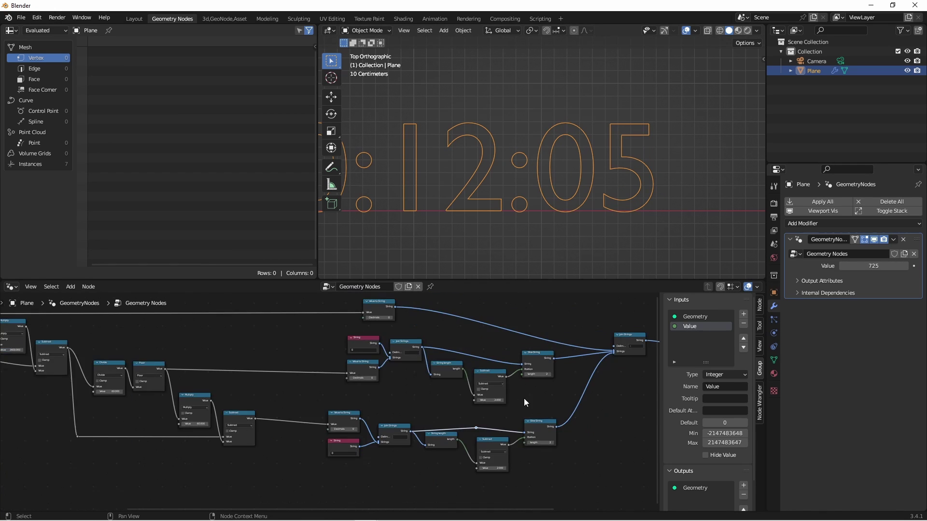
middle_drag(523, 400, 540, 438)
scroll(432, 186, down, 4)
shift+middle_drag(433, 186, 530, 179)
scroll(467, 152, up, 2)
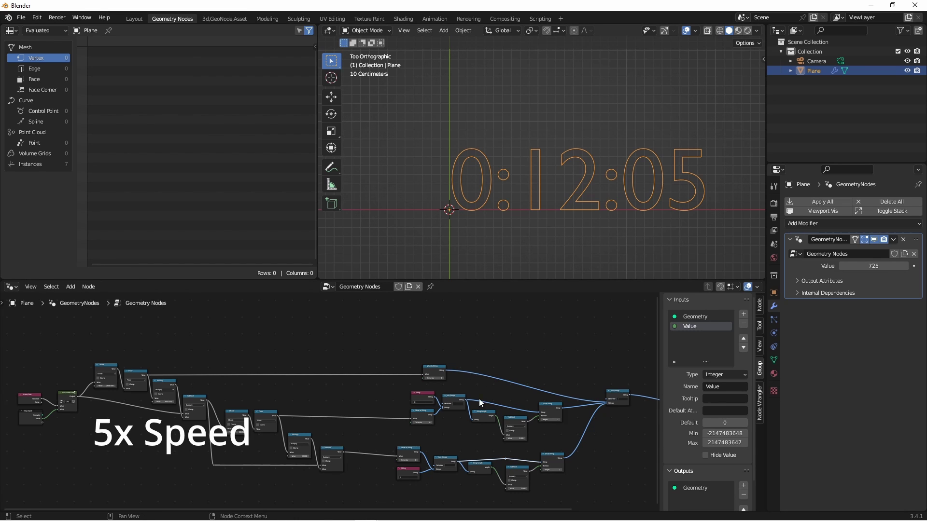
Duplicate the minutes zero-padding nodes and place the copies in the hours branch
scroll(479, 399, up, 6)
drag(407, 346, 311, 339)
drag(598, 454, 401, 401)
key(shift+d)
click(452, 323)
middle_drag(614, 325, 569, 334)
Wire the hours value through the duplicated padding nodes into the final Join Strings node and delete the redundant node
scroll(569, 334, up, 2)
drag(215, 367, 308, 354)
click(237, 357)
key(x)
middle_drag(591, 333, 505, 339)
drag(505, 339, 581, 434)
scroll(561, 221, down, 2)
Test the countdown's playback and hours with a larger starting Value, and reset it to the first frame with Value 60
key(space)
key(space)
mouse_move(873, 266)
mouse_down()
mouse_move(905, 266)
mouse_move(888, 266)
mouse_up()
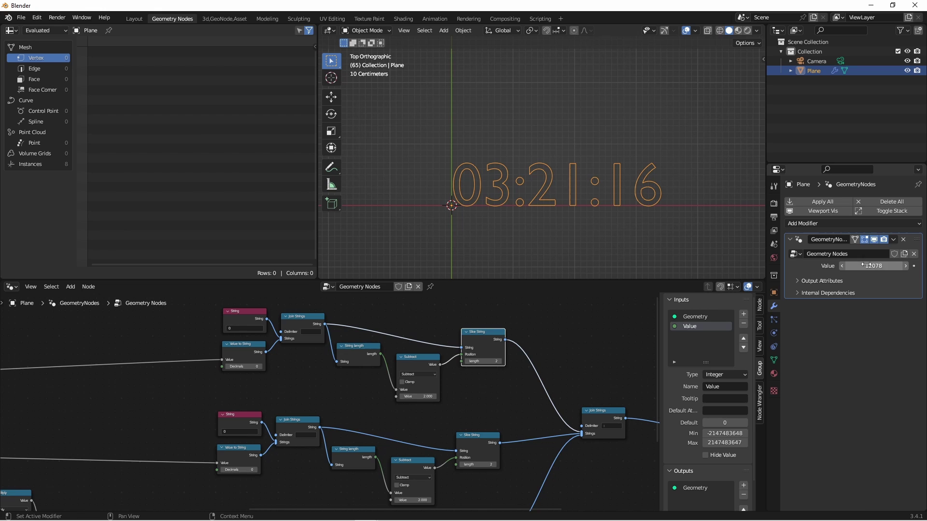
key(shift+Left)
Group all nodes between Group Input and String to Curves into one node group and return to the parent node tree
key(Home)
drag(123, 325, 488, 496)
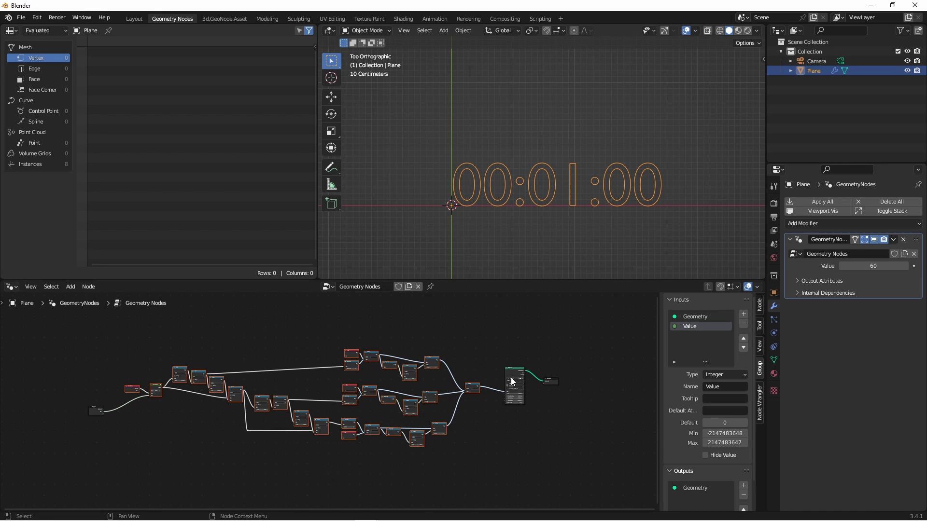
scroll(507, 372, up, 10)
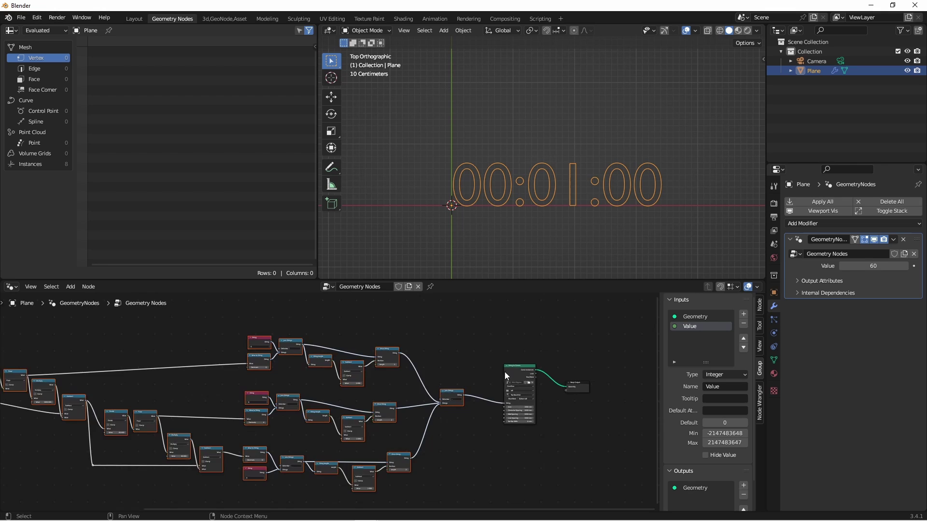
scroll(505, 372, down, 10)
scroll(102, 417, up, 15)
scroll(103, 418, down, 12)
shift+middle_drag(399, 417, 344, 416)
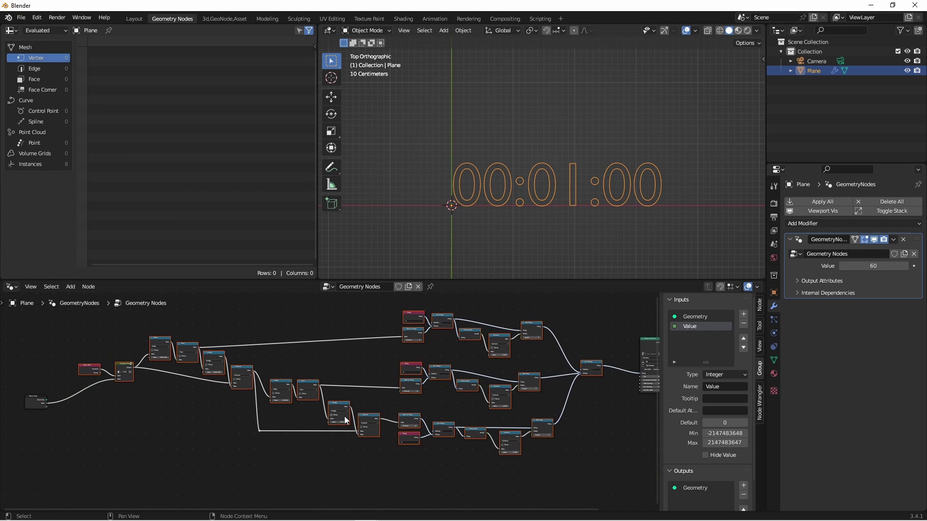
key(ctrl+g)
click(707, 287)
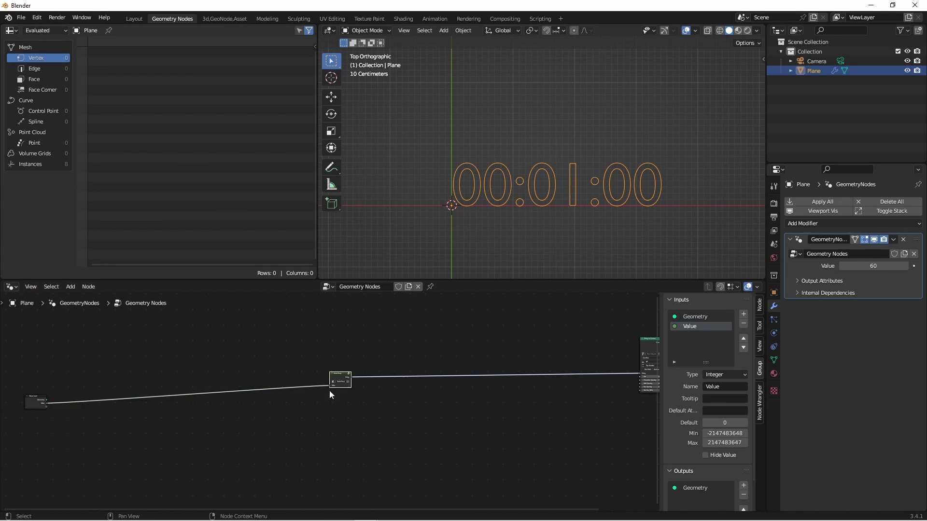
Rename the new node group as Countdown and arrange it and Group Input in front of the String to Curves node
drag(73, 416, 310, 380)
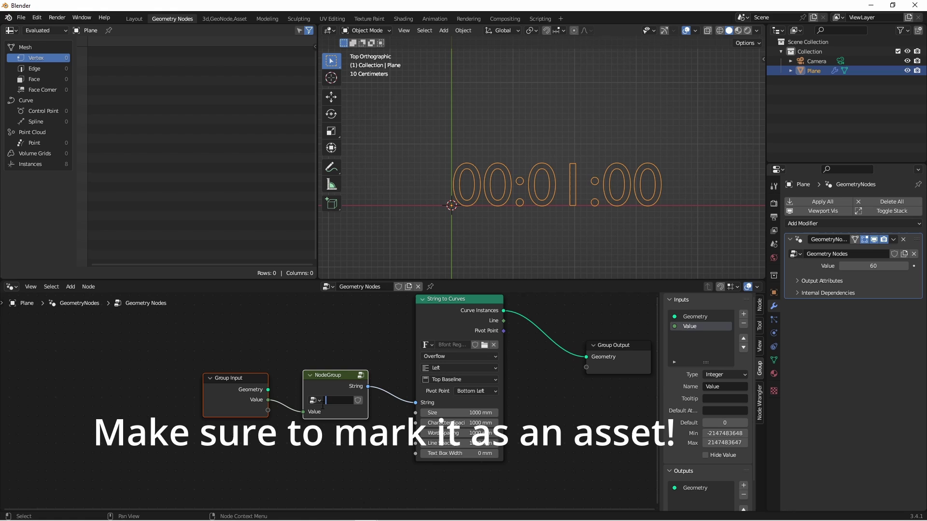
text(Countdown)
key(Return)
drag(341, 417, 329, 372)
drag(217, 334, 179, 363)
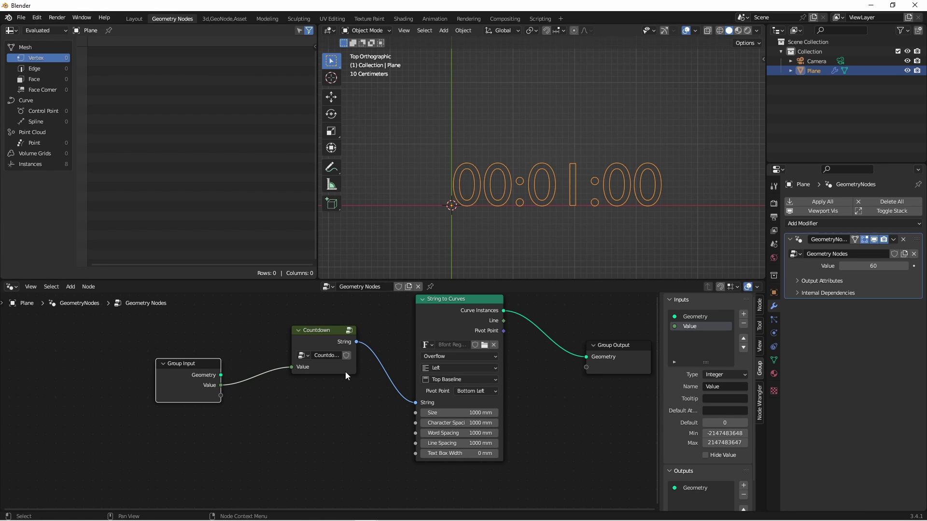